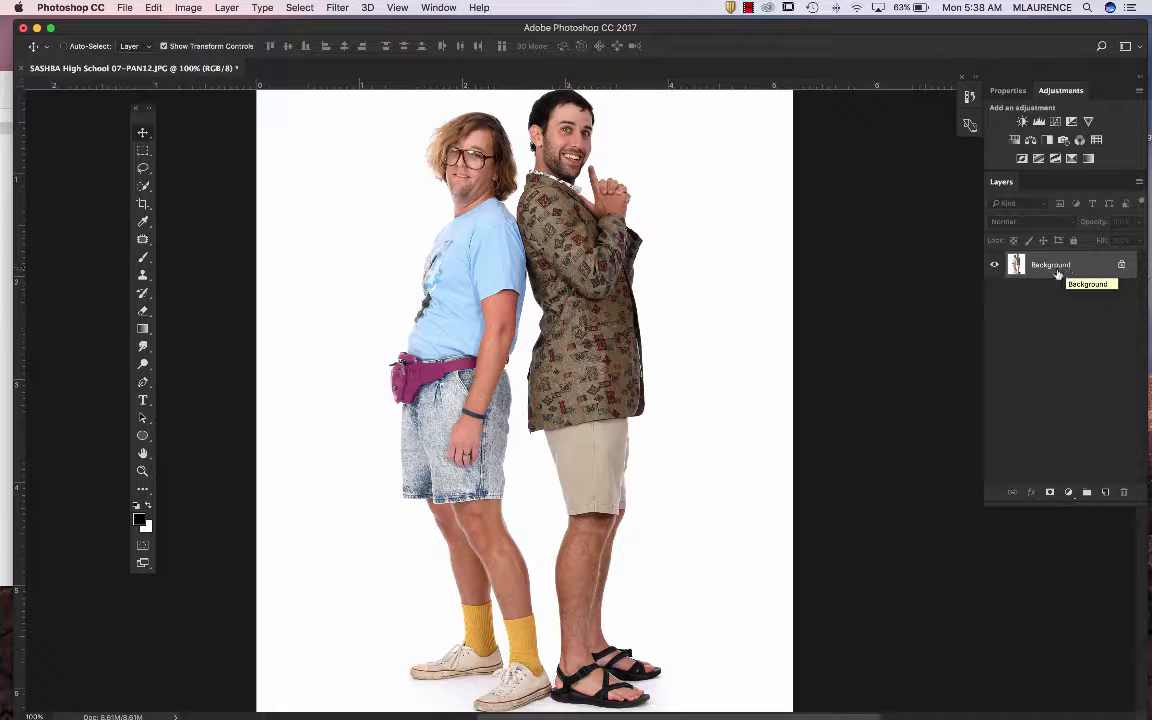
Convert the locked Background layer into a smart object.
left_click(226, 8)
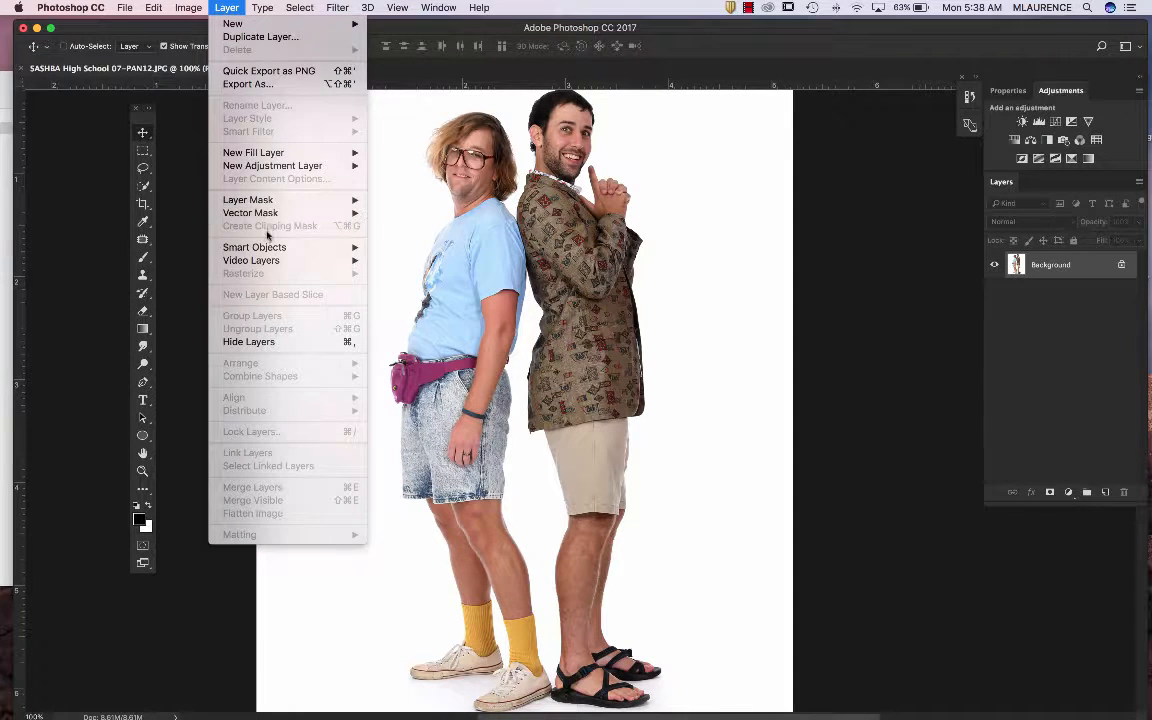
mouse_move(270, 247)
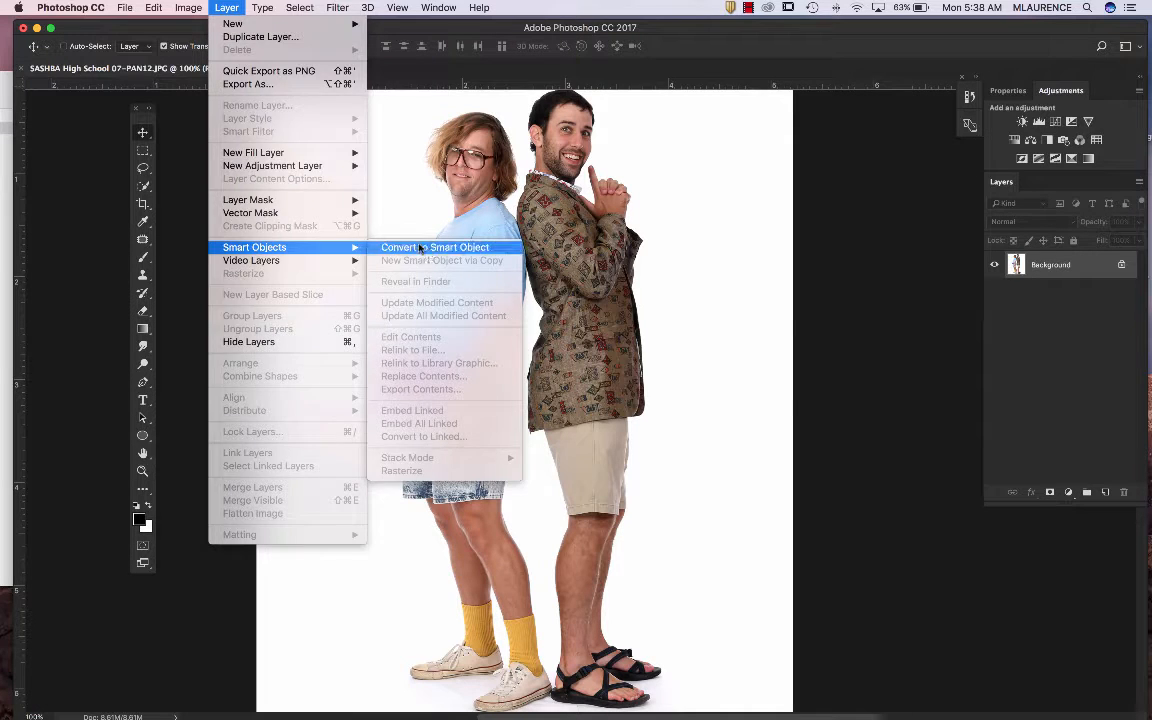
left_click(385, 247)
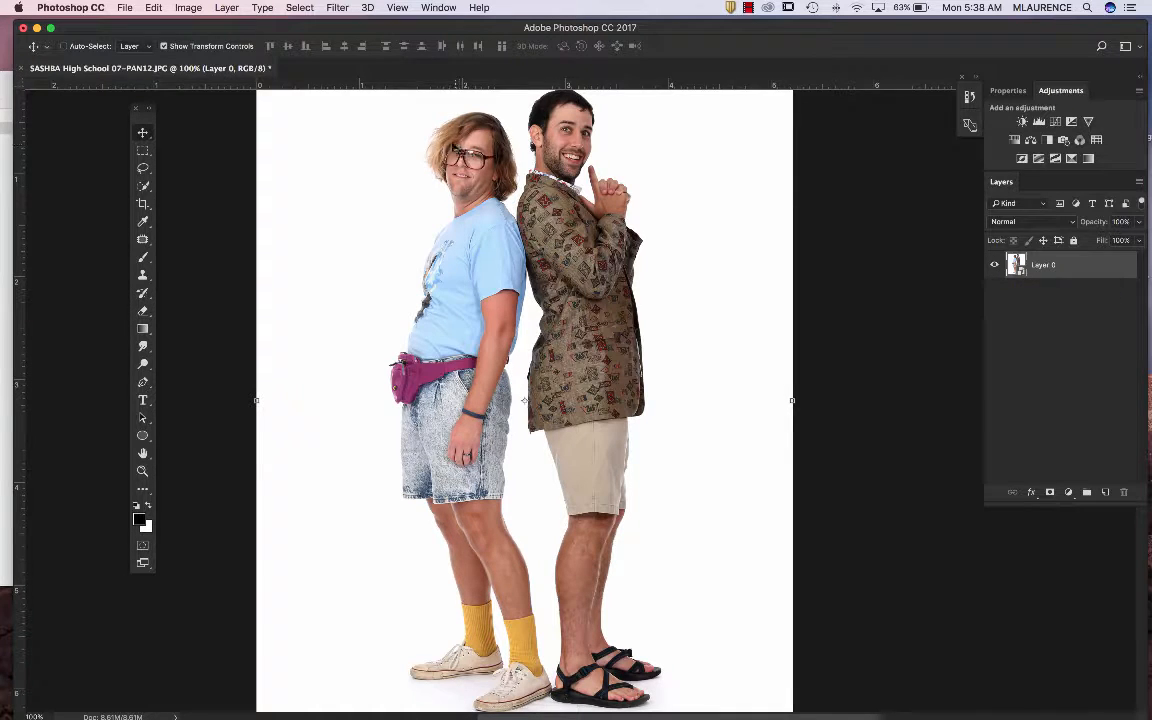
Start the Liquify filter on the smart object layer and hide the mesh overlay.
left_click(336, 10)
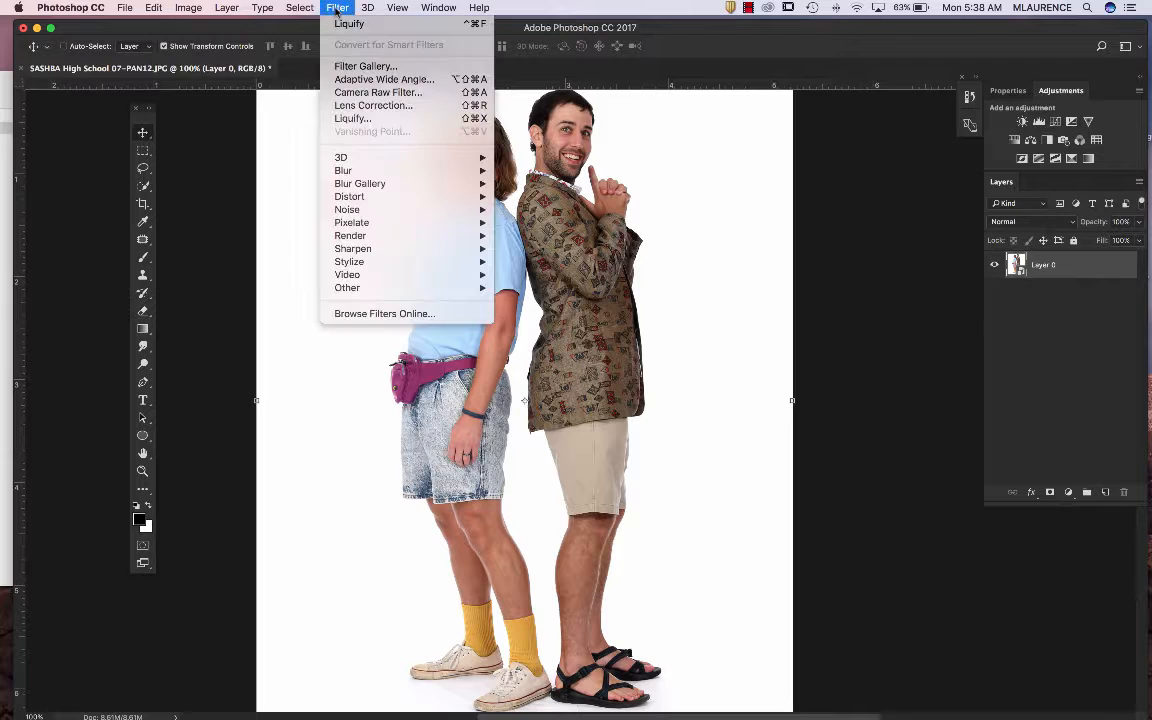
left_click(350, 119)
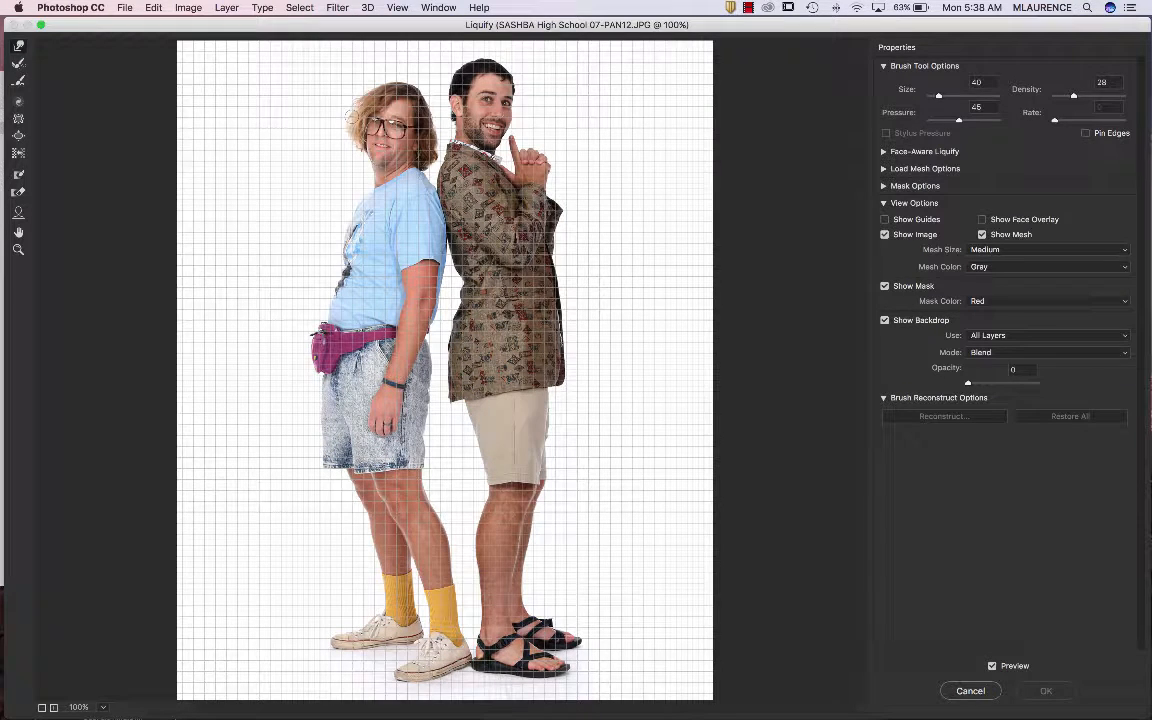
left_click(982, 234)
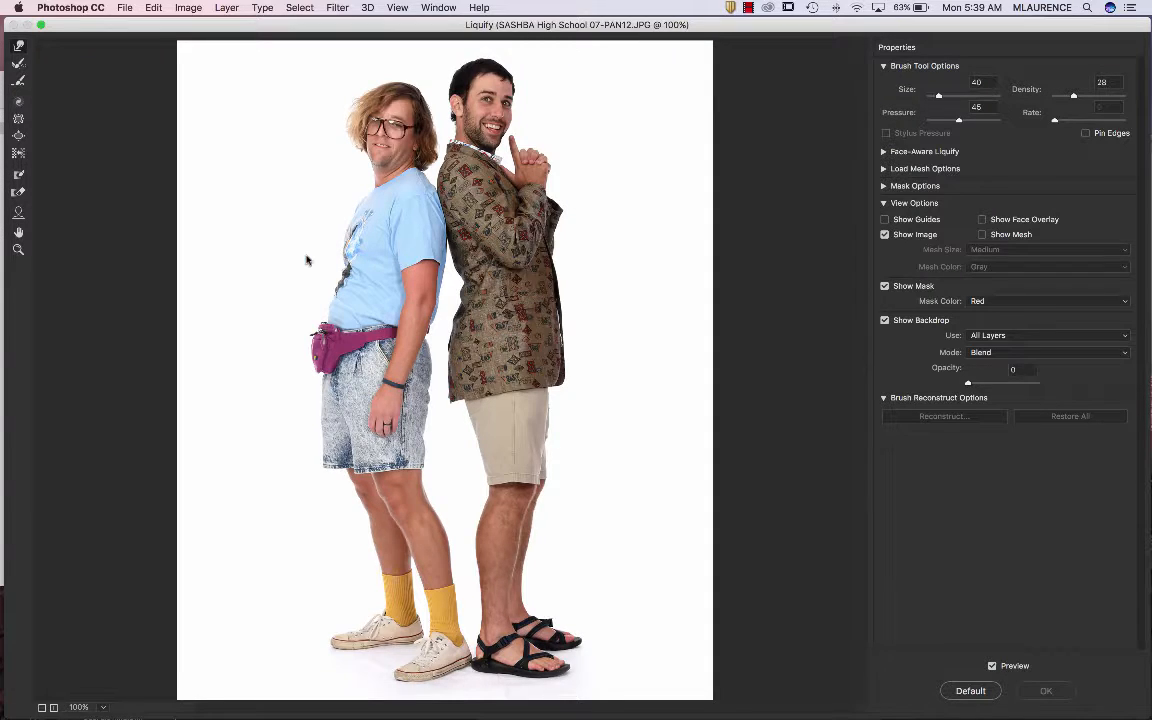
Set the Forward Warp brush size to 125 for working on the upper bodies of the two men.
key("super+plus")
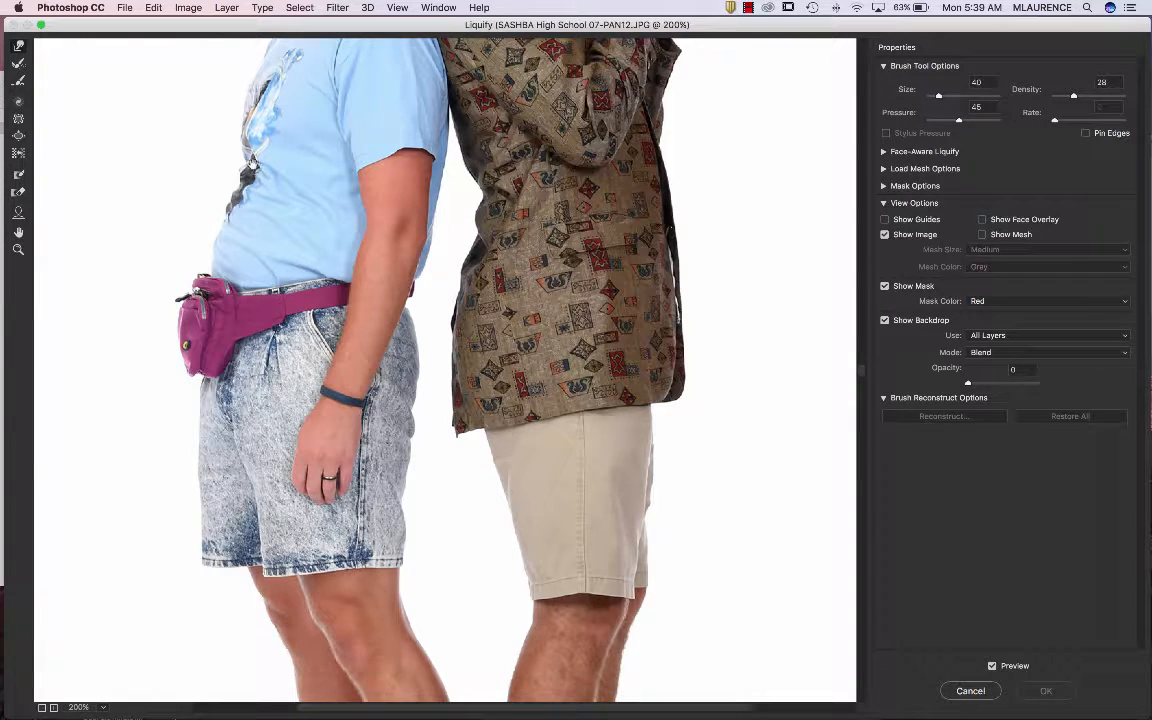
scroll(302, 235, "up", 5)
scroll(193, 340, "up", 1)
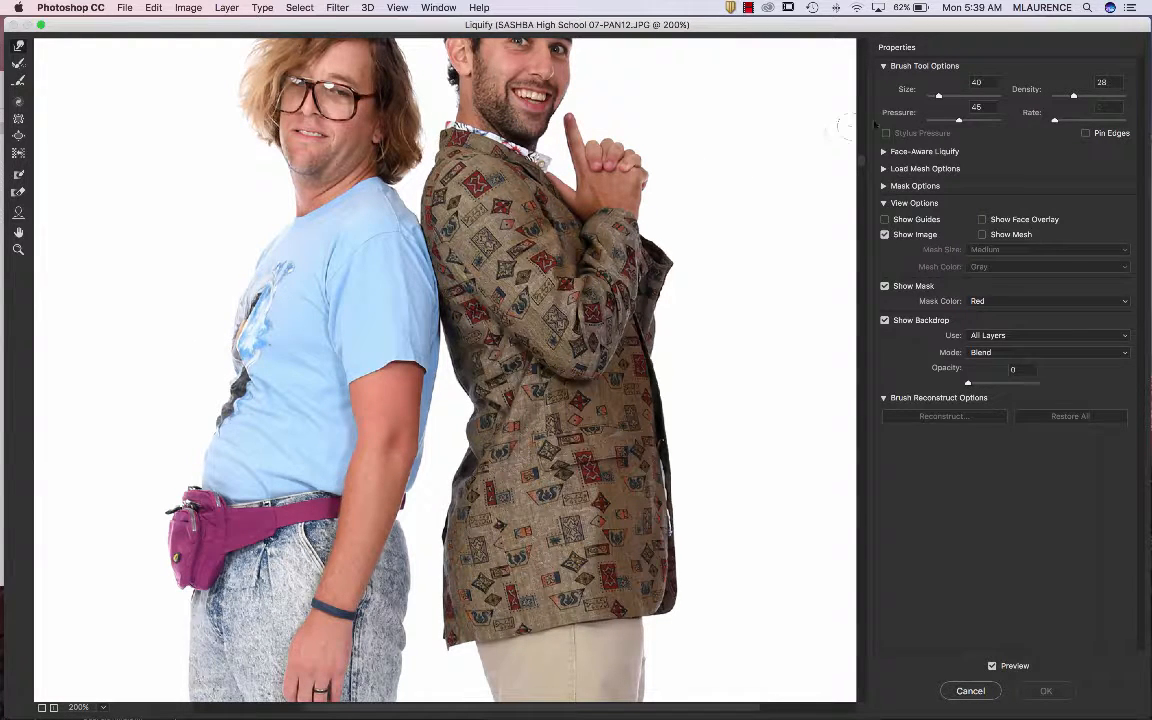
left_click_drag(938, 95, 950, 95)
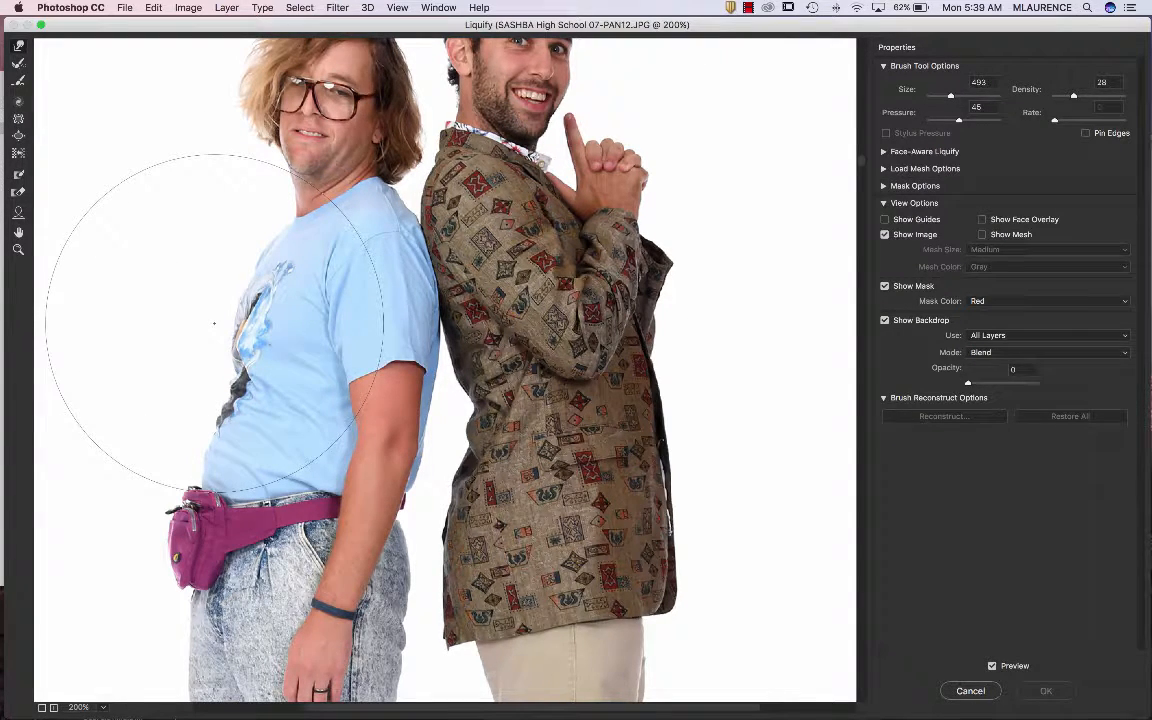
key("bracketleft")
key("bracketleft")
key("bracketleft")
key("bracketleft")
key("bracketleft")
key("bracketleft")
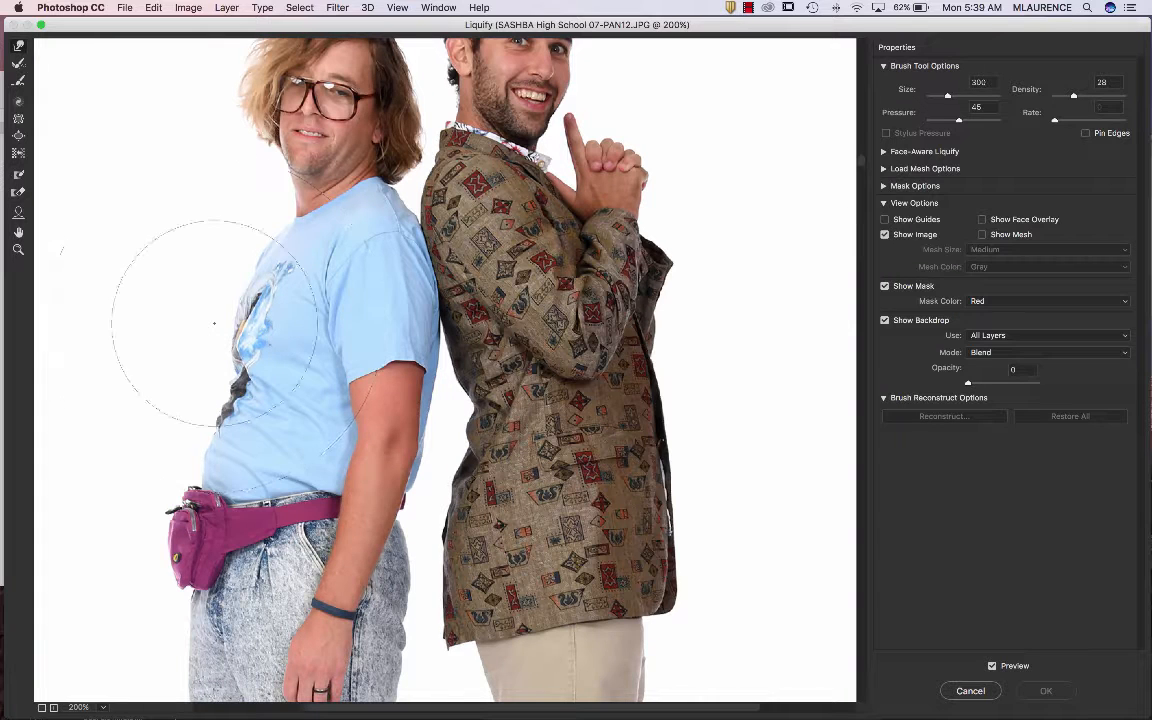
key("bracketleft")
key("bracketleft")
Try pushing the blue shirt's chest inward with brush density and pressure both at 100, and undo the stroke.
left_click_drag(1074, 97, 1125, 97)
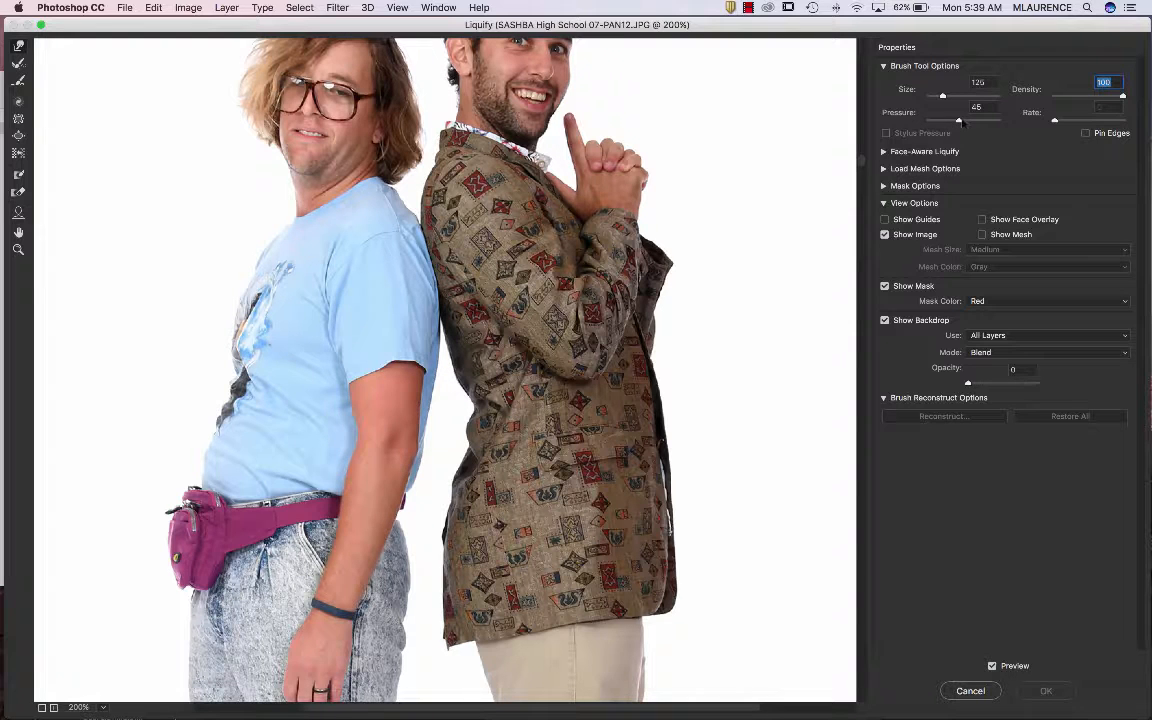
left_click_drag(959, 121, 1000, 121)
left_click_drag(211, 301, 320, 300)
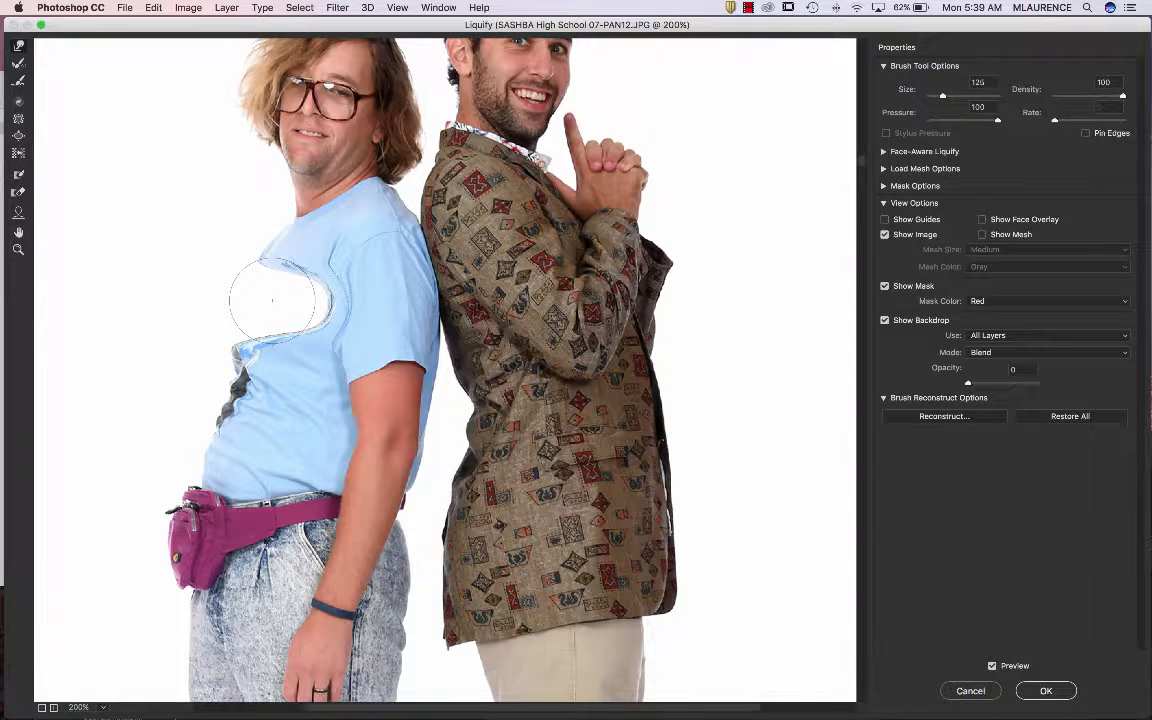
key("super+z")
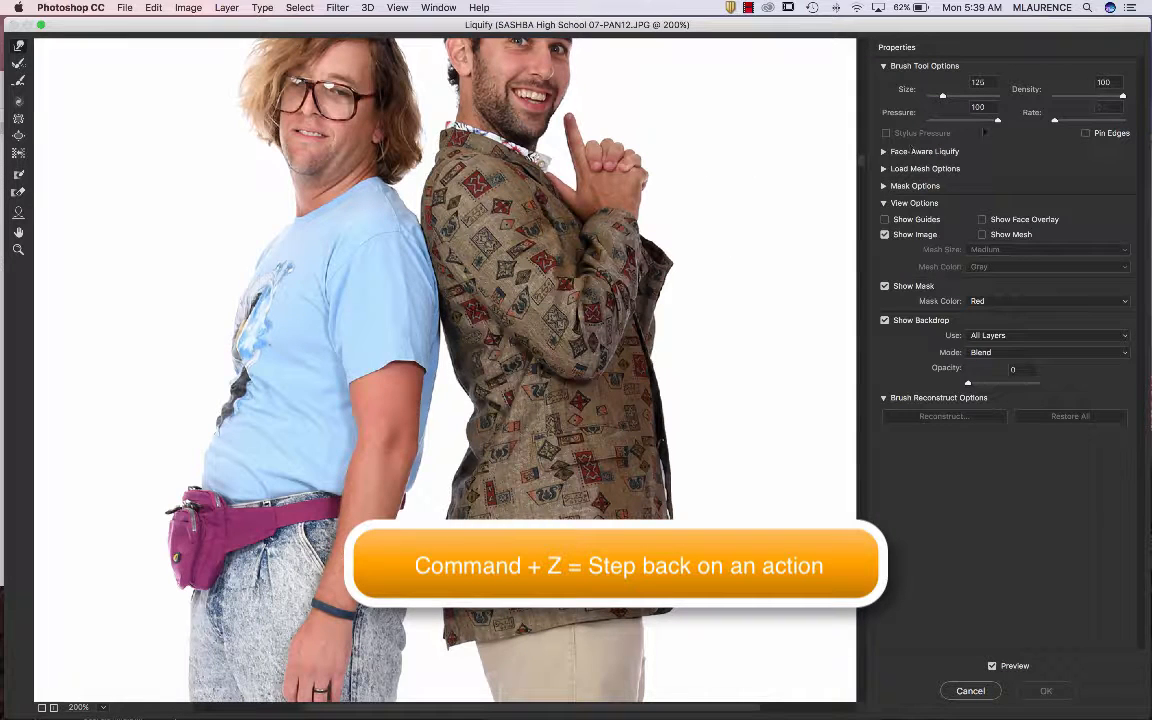
Set the brush density to 16, test an inward push on the blue shirt's chest, and undo the stroke.
left_click_drag(1122, 96, 1065, 96)
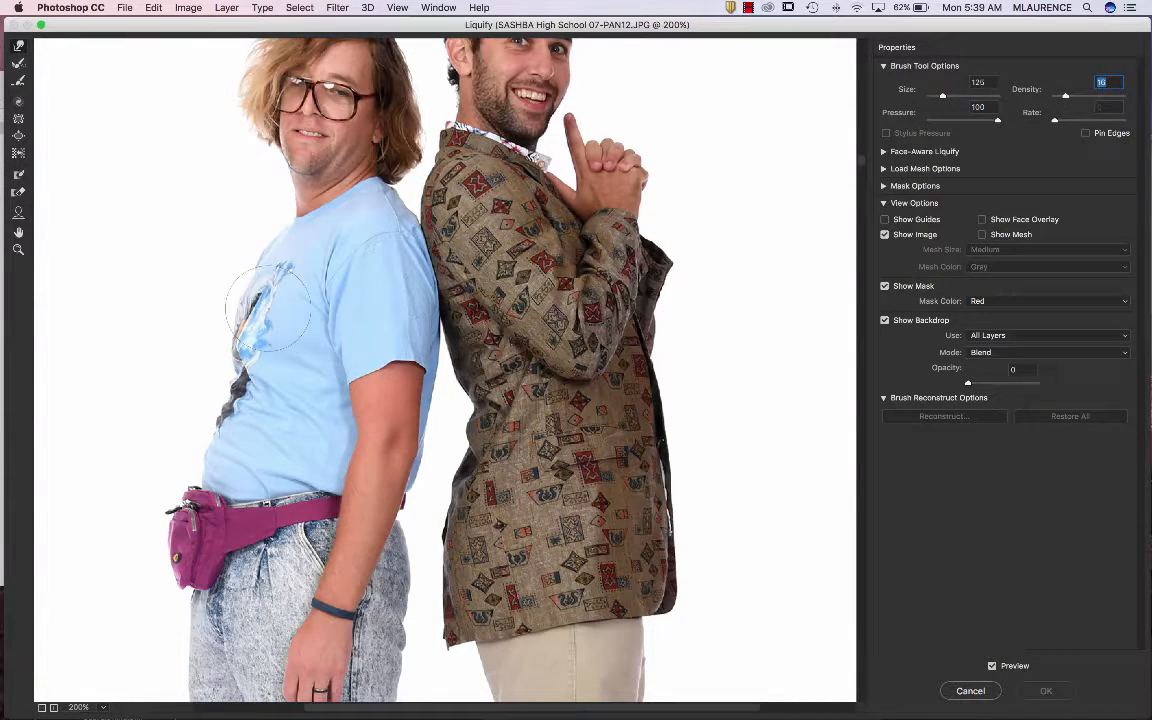
left_click_drag(193, 303, 330, 300)
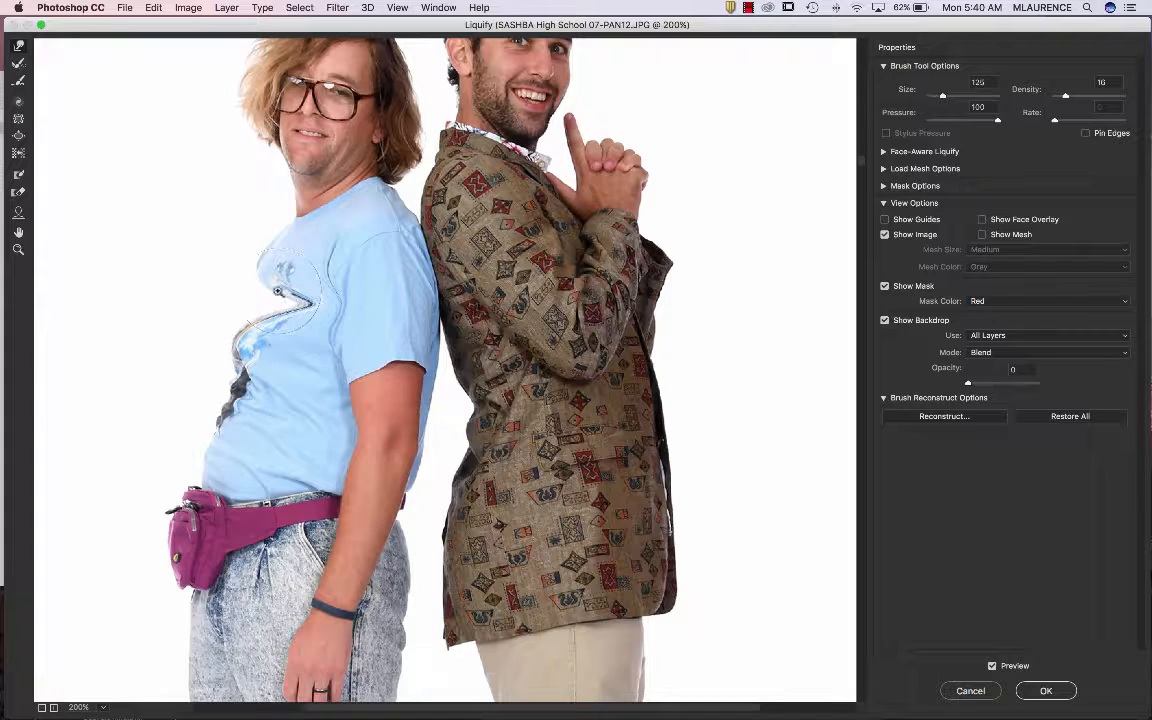
key("super+z")
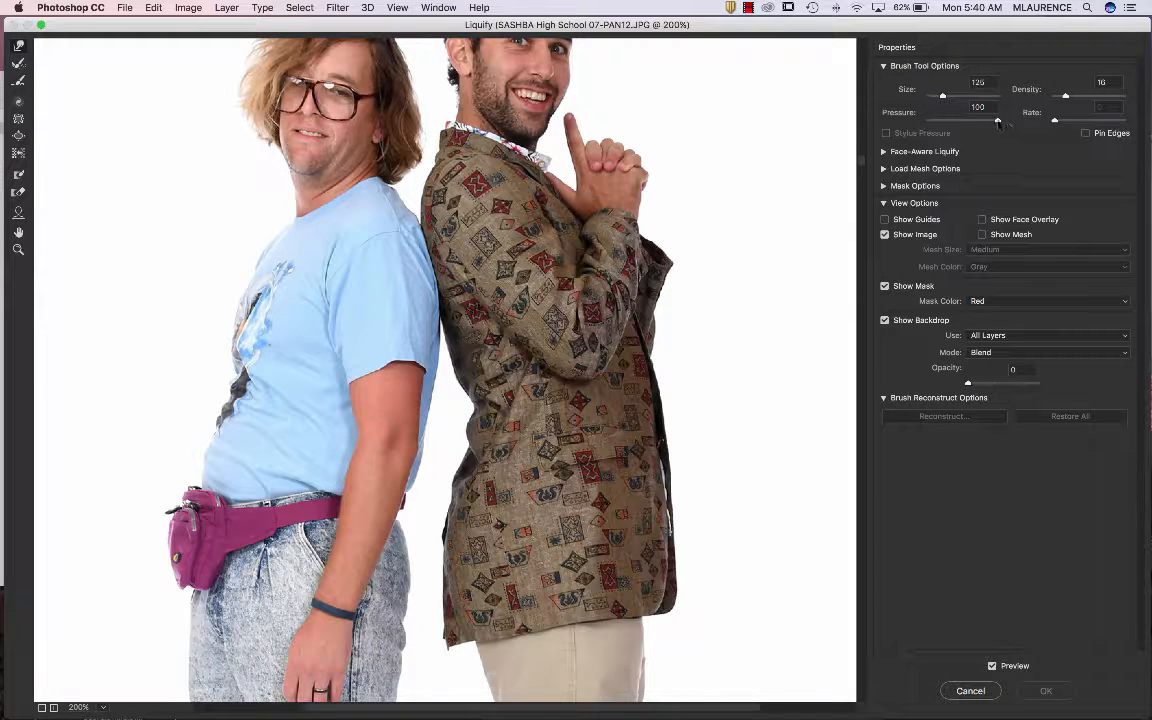
Set the brush pressure to 33, test a small upward nudge on the blue shirt's graphic, and undo the stroke.
left_click_drag(998, 122, 951, 123)
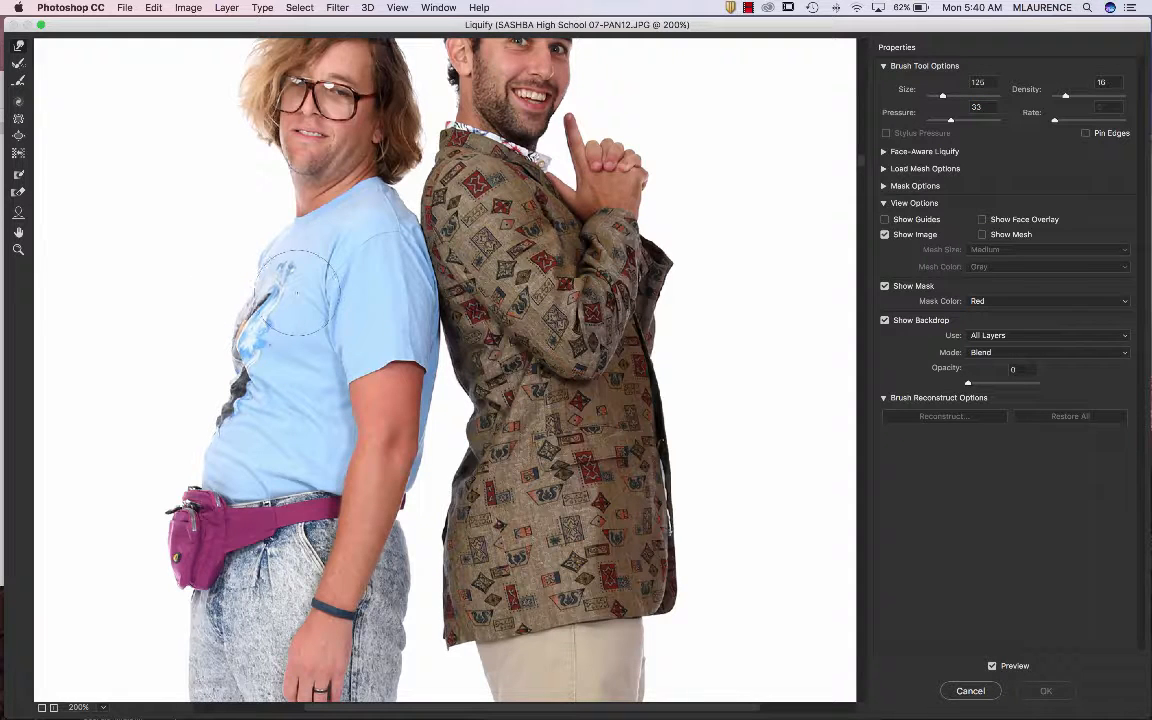
left_click_drag(295, 290, 292, 262)
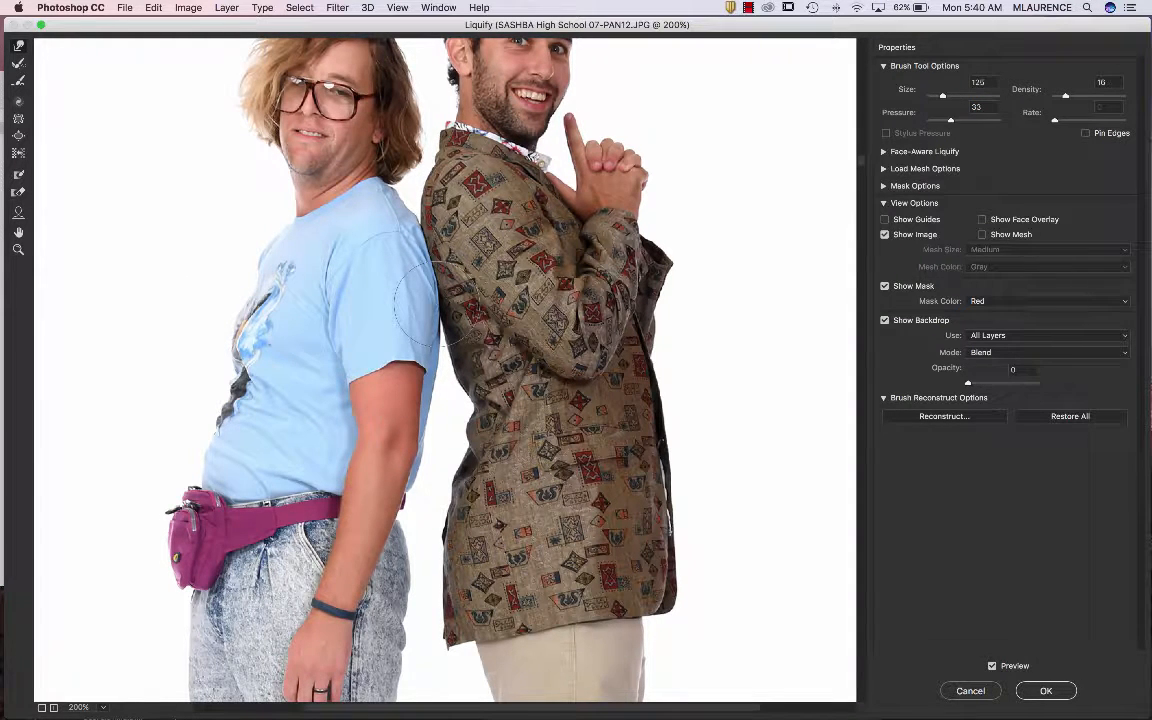
key("alt+super+z")
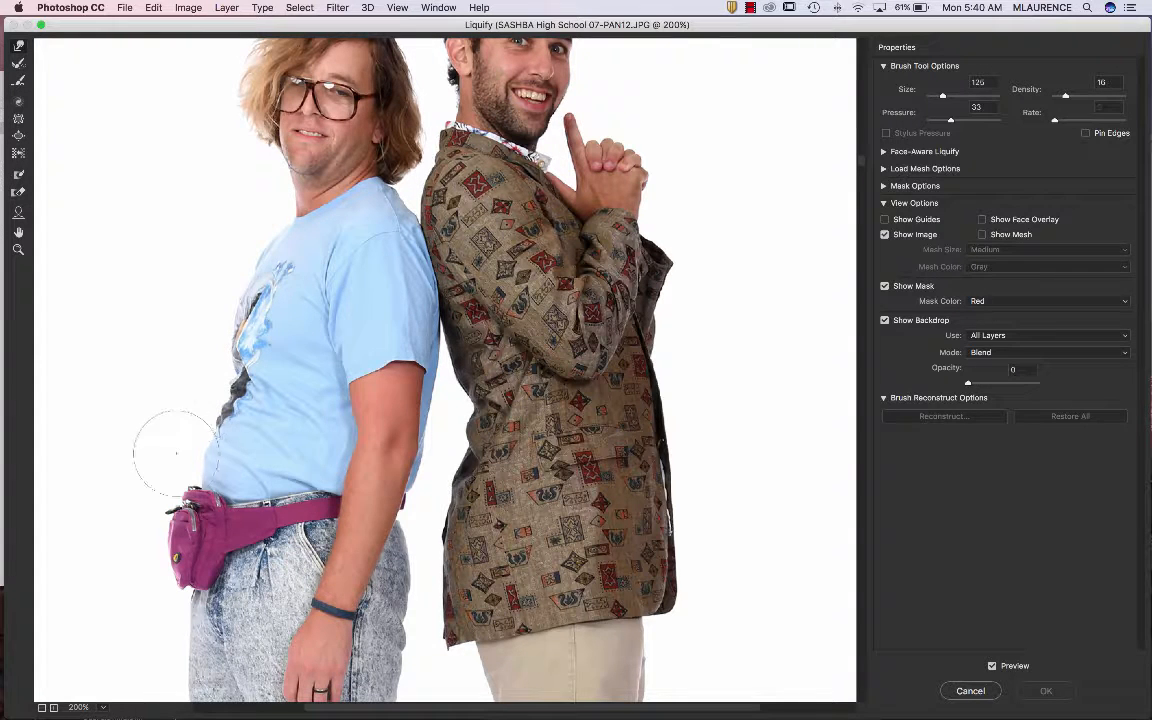
Warp the belly and chest outline of the blue shirt slightly inward with short strokes along its front edge.
left_click_drag(181, 461, 197, 461)
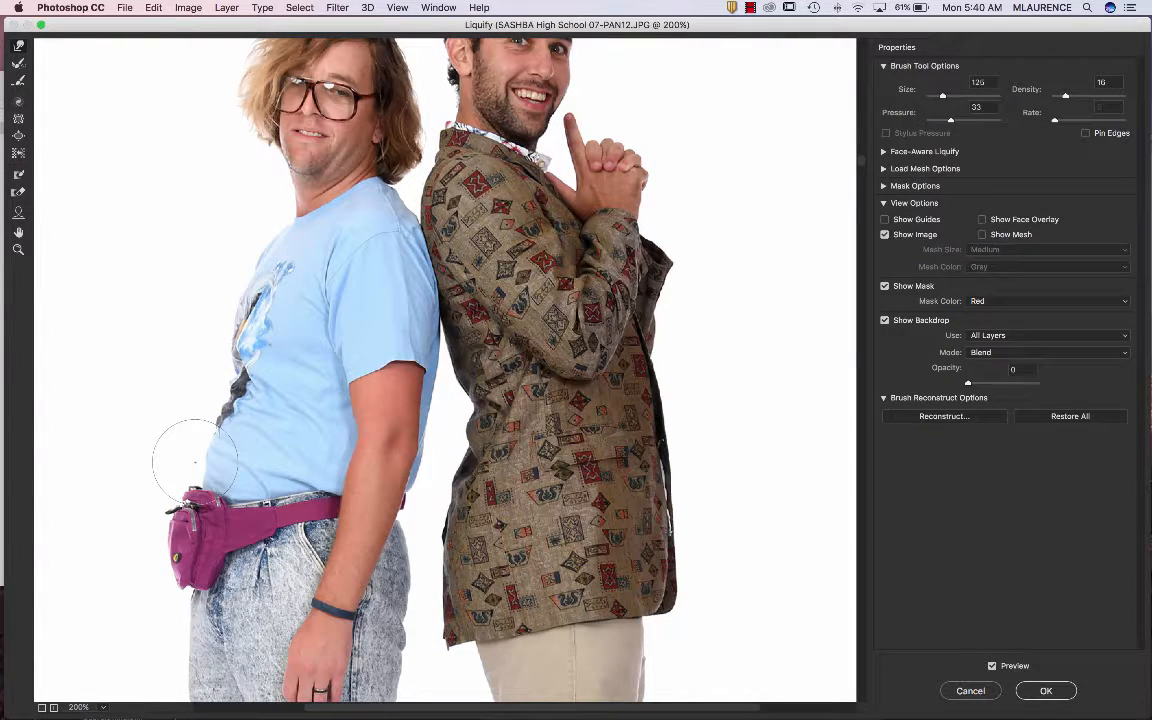
scroll(196, 461, "right", 5)
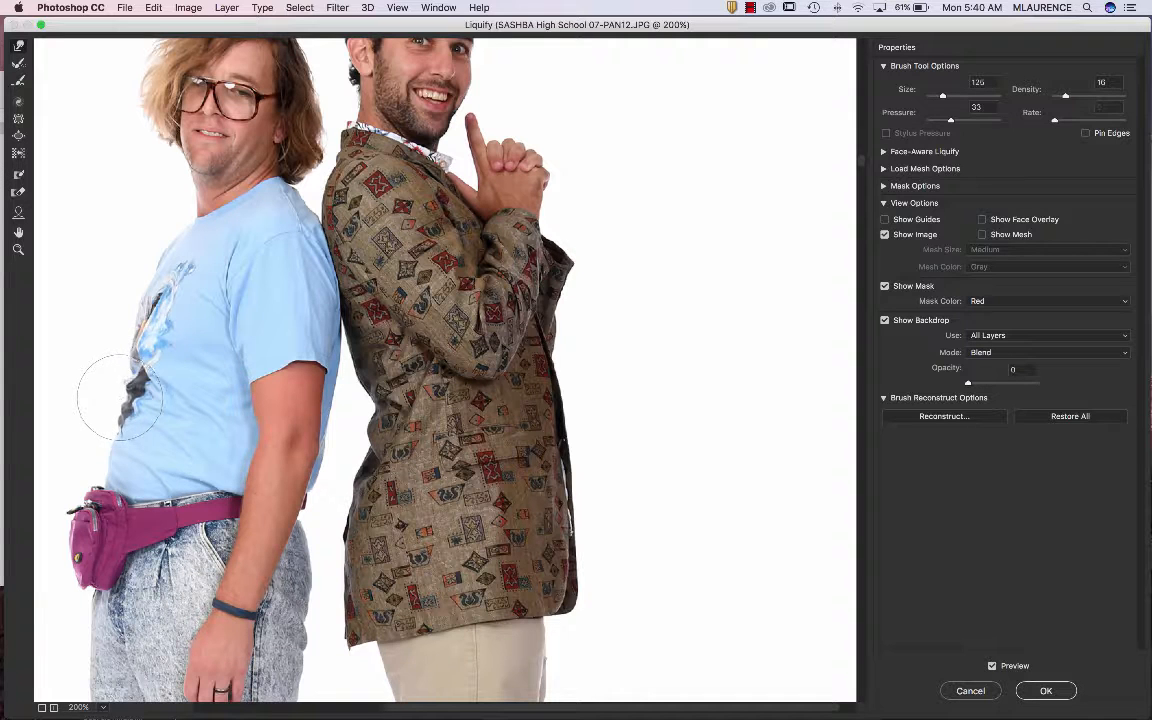
mouse_move(136, 265)
left_mouse_down()
mouse_move(146, 289)
mouse_move(165, 242)
mouse_move(150, 284)
left_mouse_up()
left_click_drag(116, 366, 128, 393)
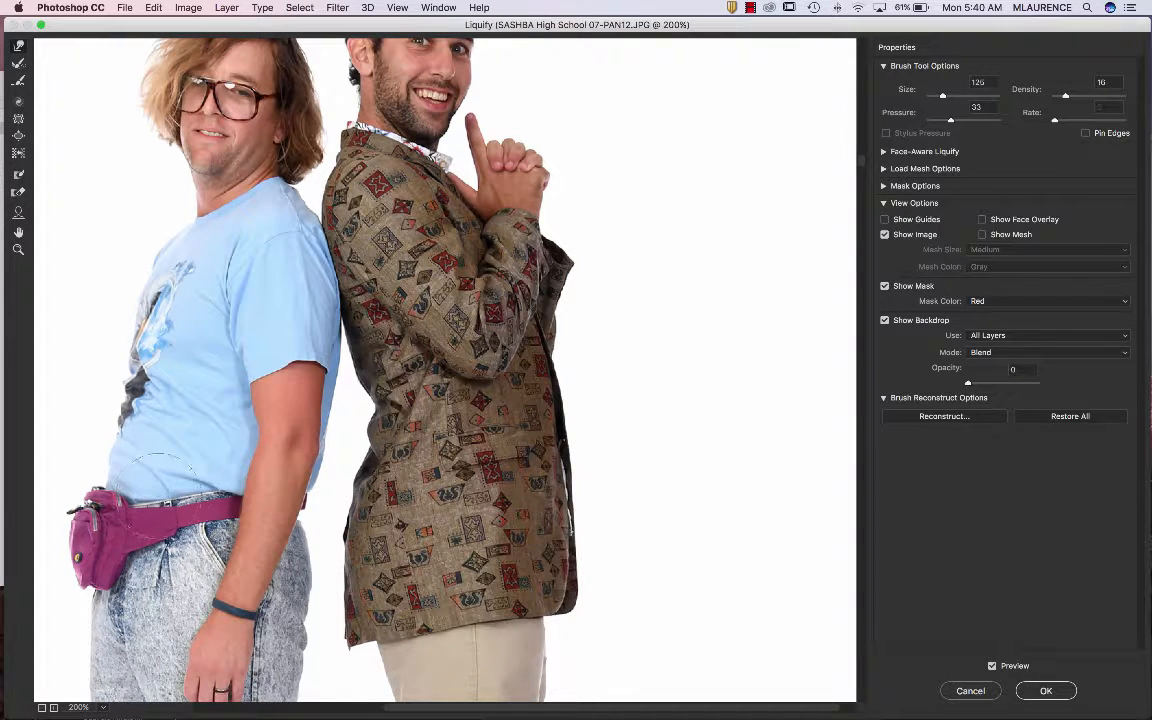
Set the Forward Warp brush to pressure 51 and density 31.
left_click_drag(221, 365, 327, 368)
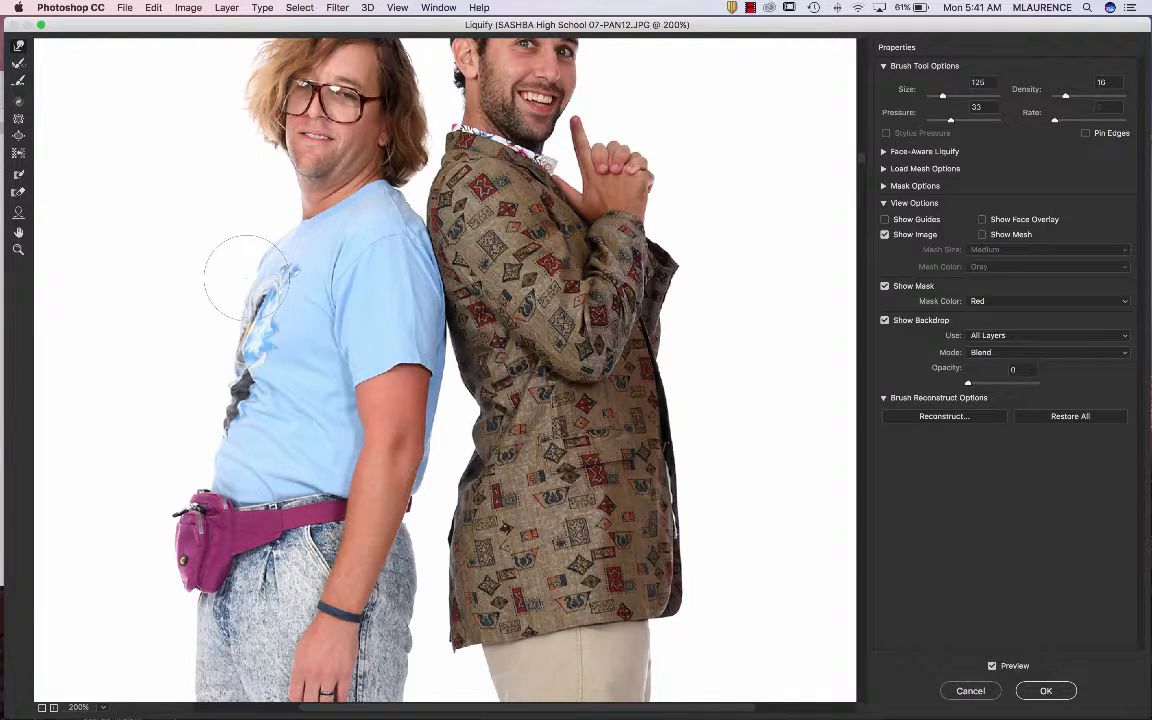
left_click_drag(957, 127, 964, 122)
left_click_drag(1066, 96, 1075, 96)
scroll(329, 271, "right", 3)
scroll(162, 280, "left", 5)
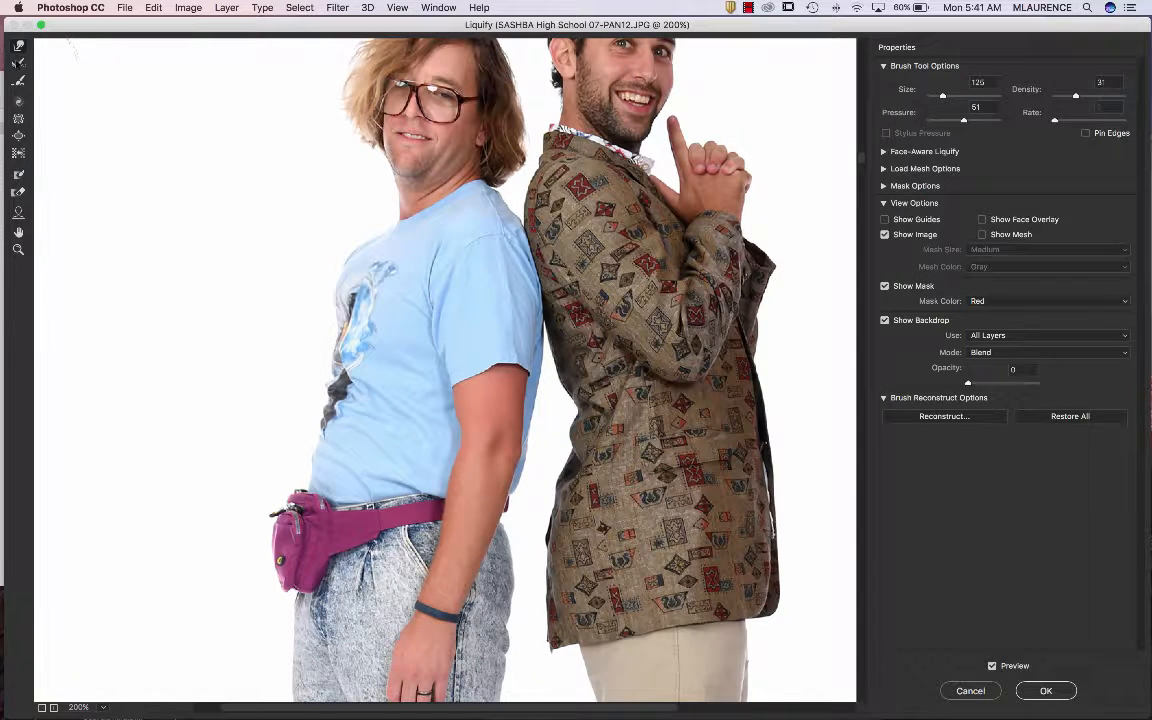
Restore part of the blue shirt's warped chest edge with the Reconstruct tool at brush size 150.
left_click(18, 62)
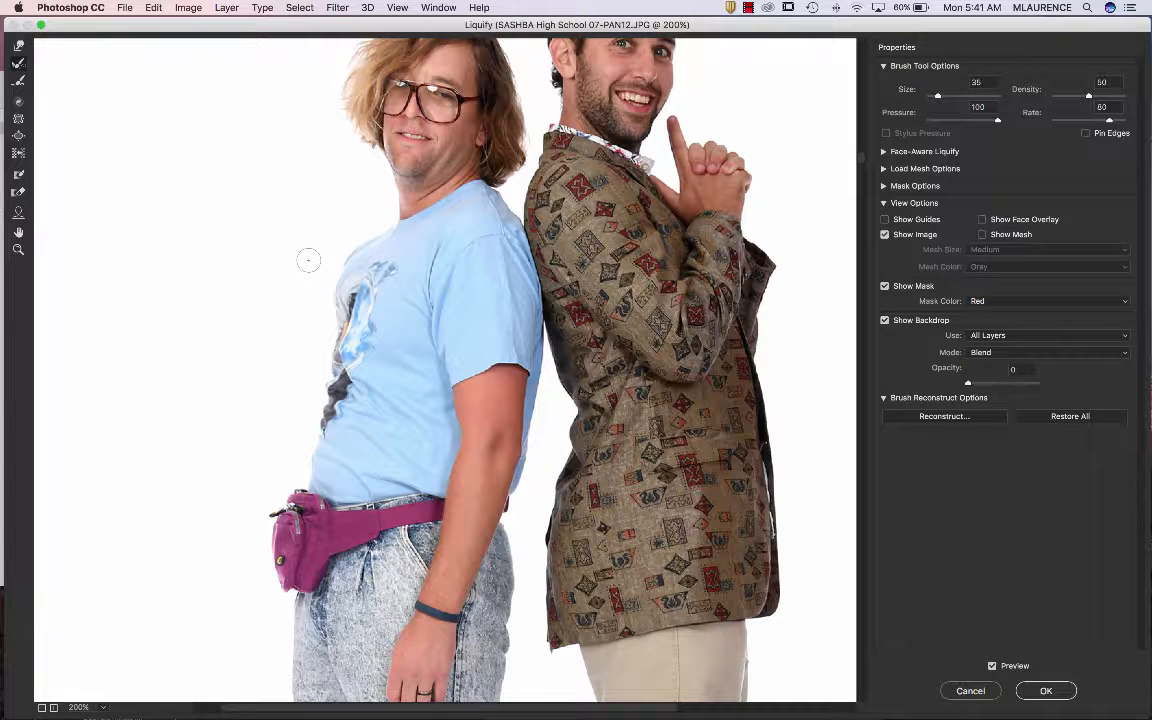
key("bracketright")
key("bracketright")
key("bracketright")
key("bracketright")
key("bracketright")
key("bracketright")
key("bracketright")
key("bracketright")
key("bracketright")
key("bracketright")
mouse_move(338, 281)
left_mouse_down()
mouse_move(349, 259)
mouse_move(329, 305)
mouse_move(336, 258)
mouse_move(350, 270)
mouse_move(342, 315)
left_mouse_up()
mouse_move(343, 304)
left_mouse_down()
mouse_move(337, 290)
mouse_move(331, 318)
mouse_move(343, 307)
left_mouse_up()
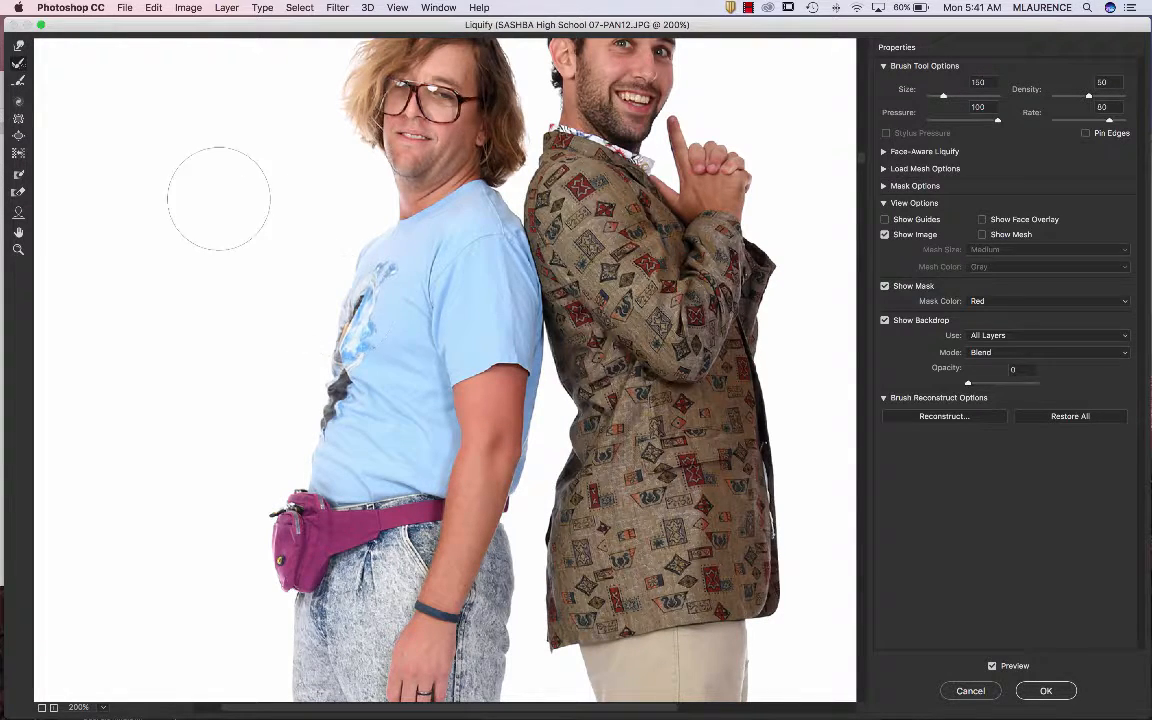
Warp the front edge of the blue shirt around its graphic with the Forward Warp tool at brush size 70.
left_click(19, 45)
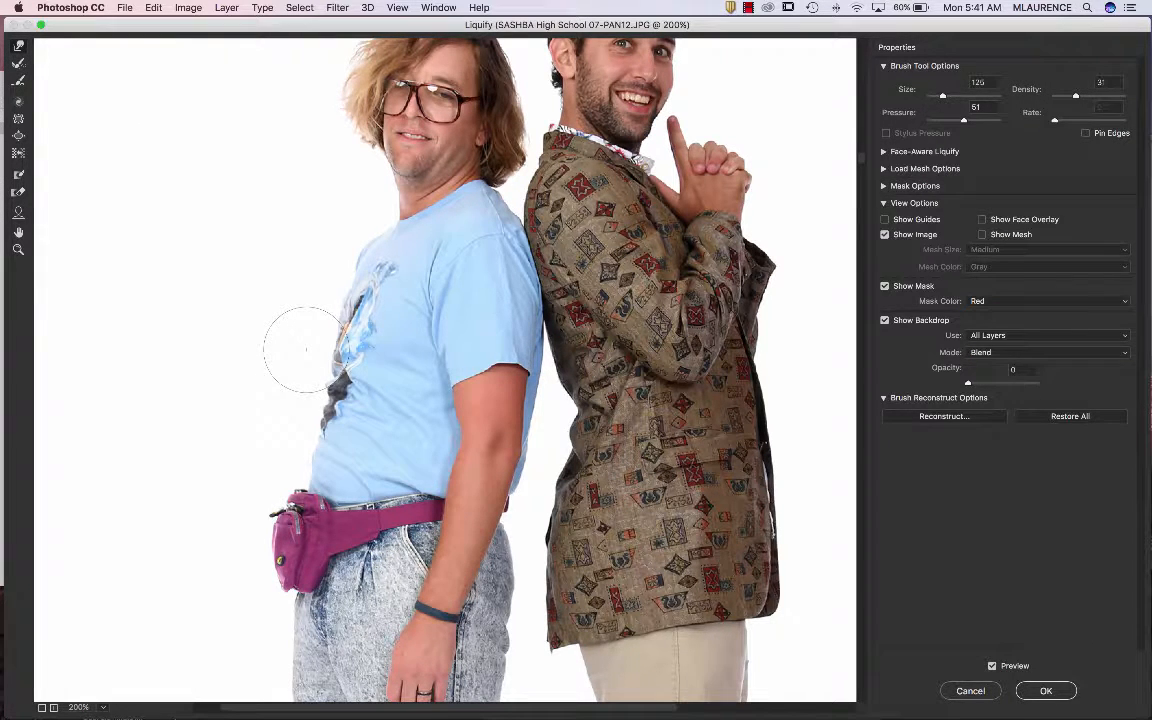
key("bracketleft")
key("bracketleft")
key("bracketleft")
mouse_move(347, 286)
left_mouse_down()
mouse_move(322, 334)
mouse_move(348, 336)
mouse_move(338, 382)
left_mouse_up()
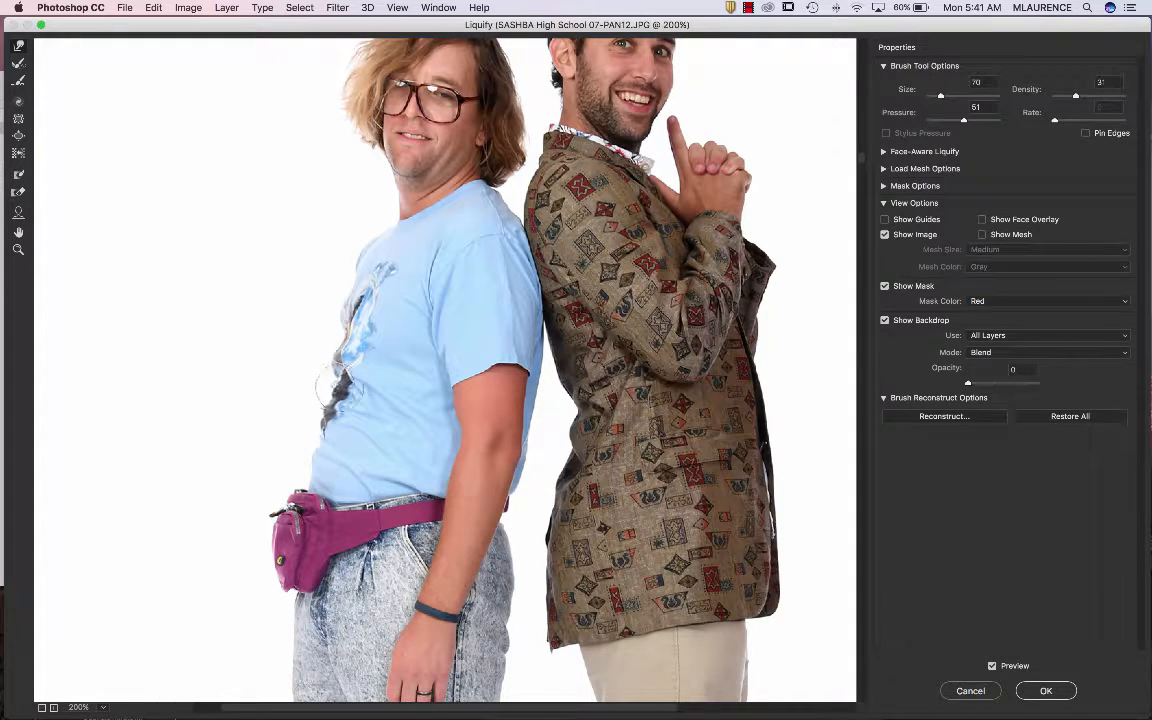
Smooth the warped front edge of the blue shirt from chest to belly with the Smooth tool at size 100.
scroll(318, 345, "down", 5)
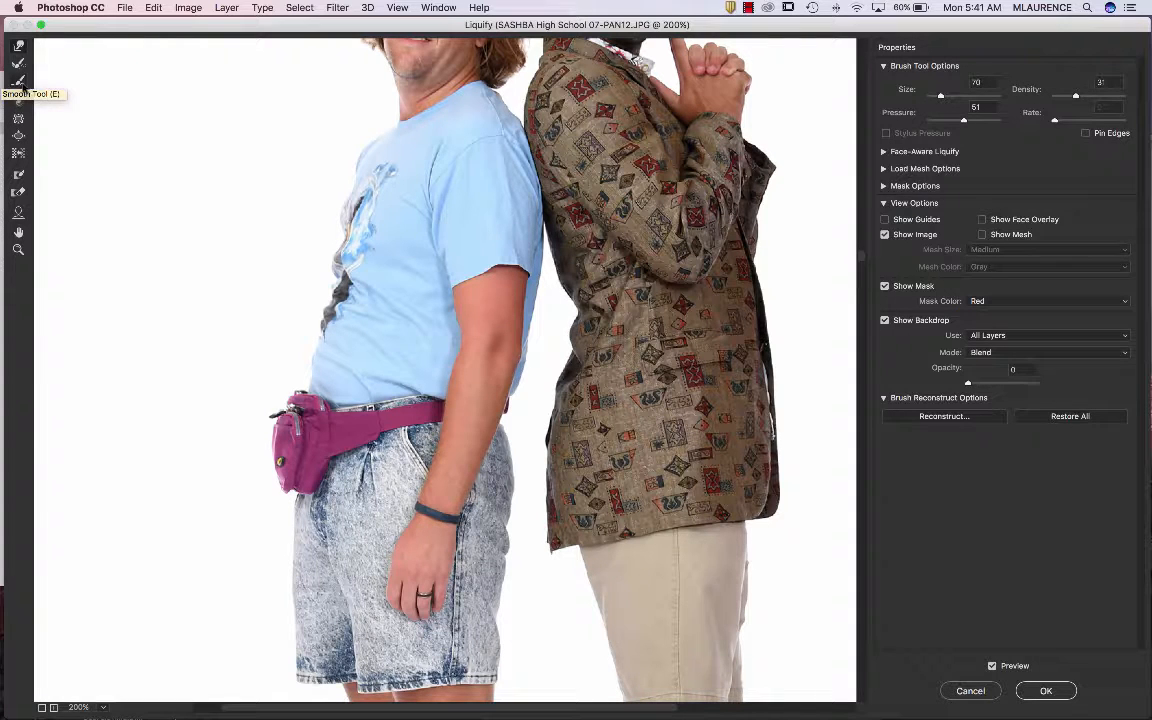
left_click(18, 81)
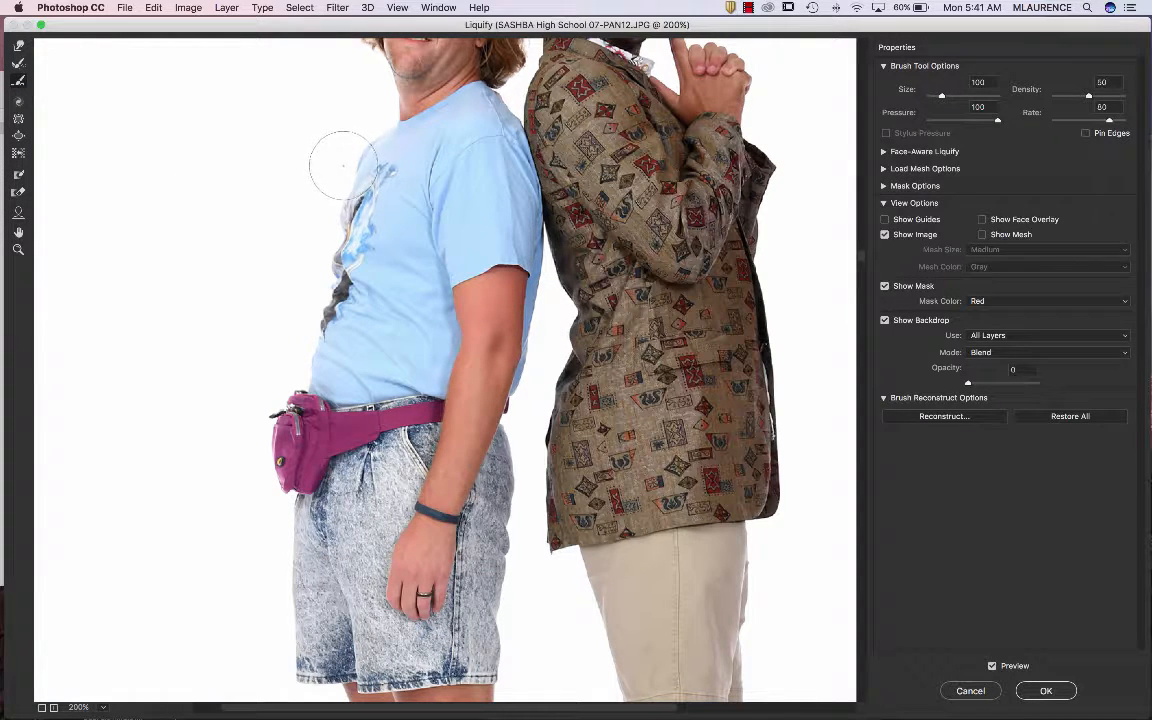
mouse_move(344, 166)
left_mouse_down()
mouse_move(333, 234)
mouse_move(305, 270)
mouse_move(316, 273)
mouse_move(332, 180)
mouse_move(319, 297)
left_mouse_up()
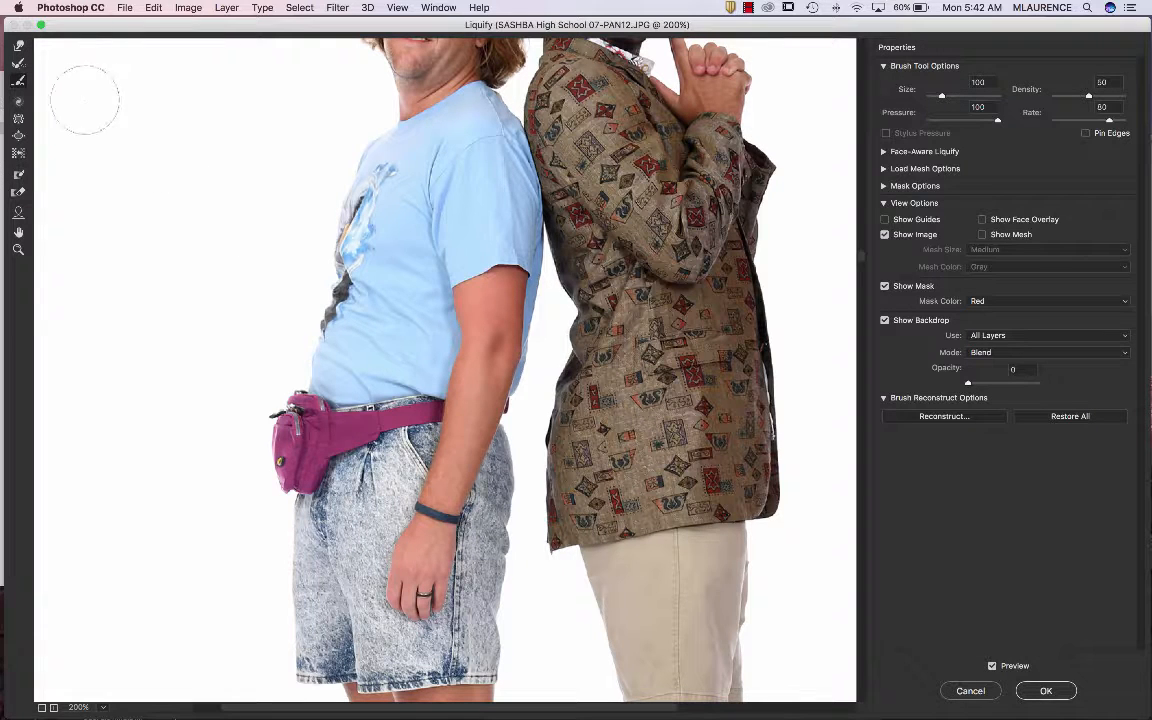
Twirl the blue shirt's front edge above the belly with the size 175 Twirl tool, first clockwise and then counterclockwise.
left_click(10, 107)
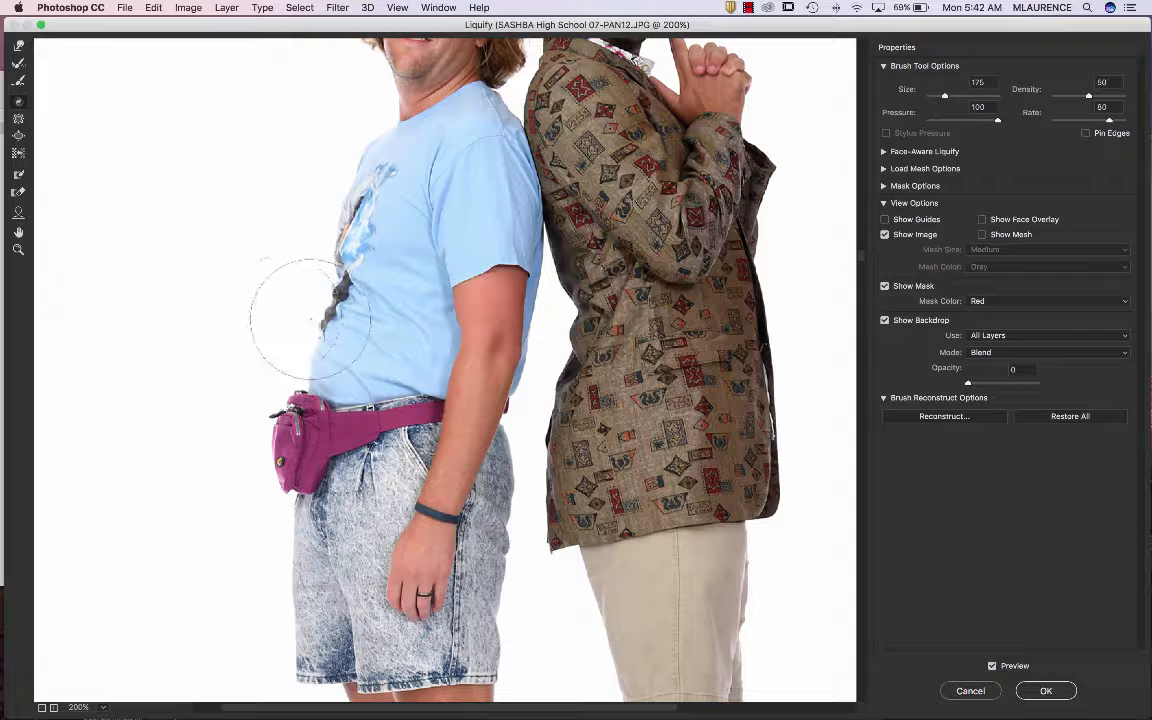
left_click_drag(299, 314, 299, 314)
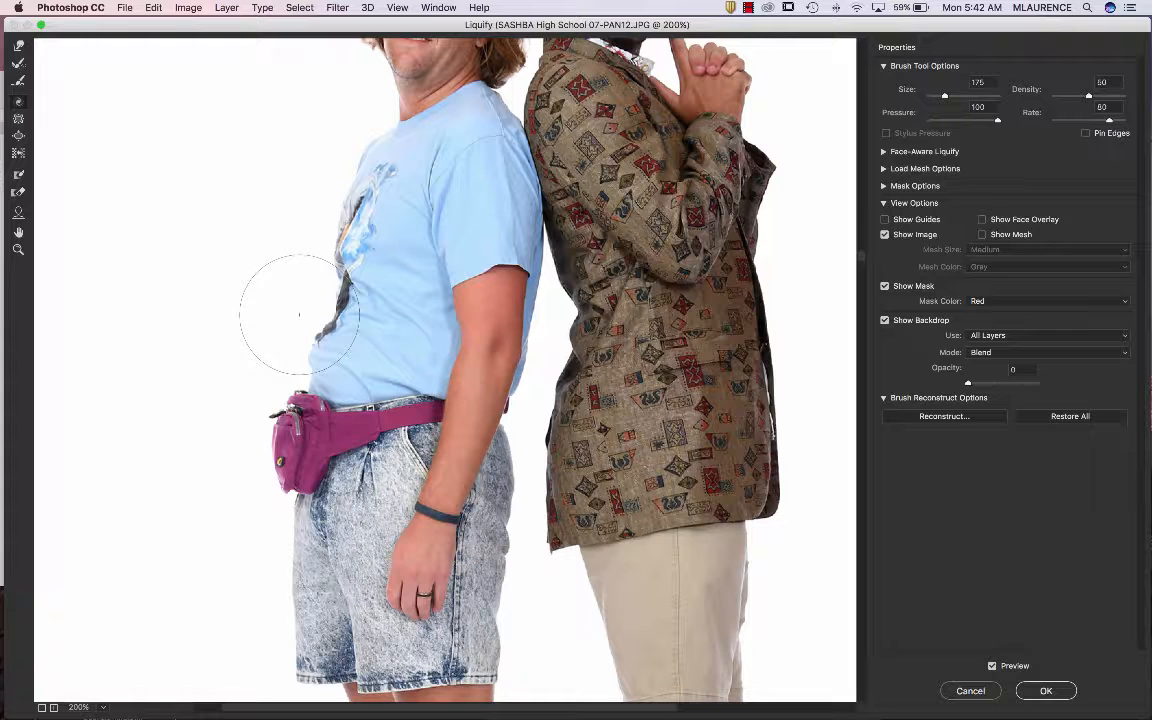
key("alt")
mouse_move(299, 314)
left_mouse_down()
mouse_move(291, 263)
mouse_move(314, 275)
left_mouse_up()
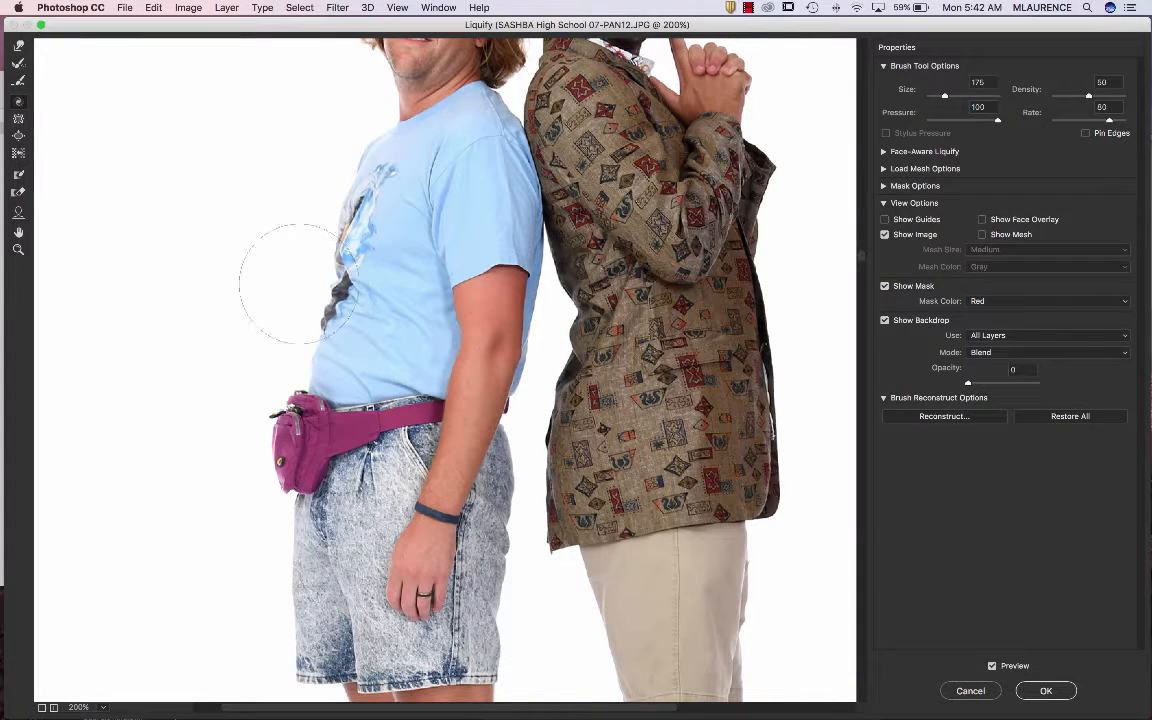
Pinch the blue shirt's front edge with the Pucker tool at size 90, and try the Bloat tool there at size 60.
left_click(18, 119)
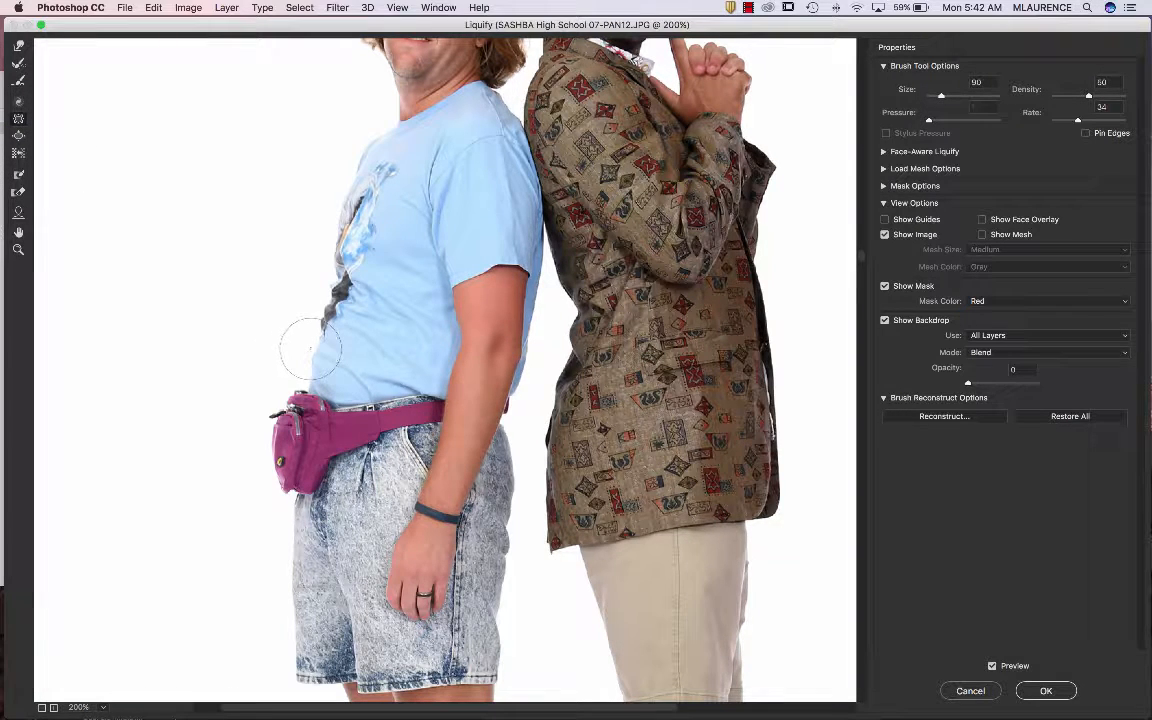
mouse_move(311, 348)
left_mouse_down()
mouse_move(316, 270)
mouse_move(327, 276)
left_mouse_up()
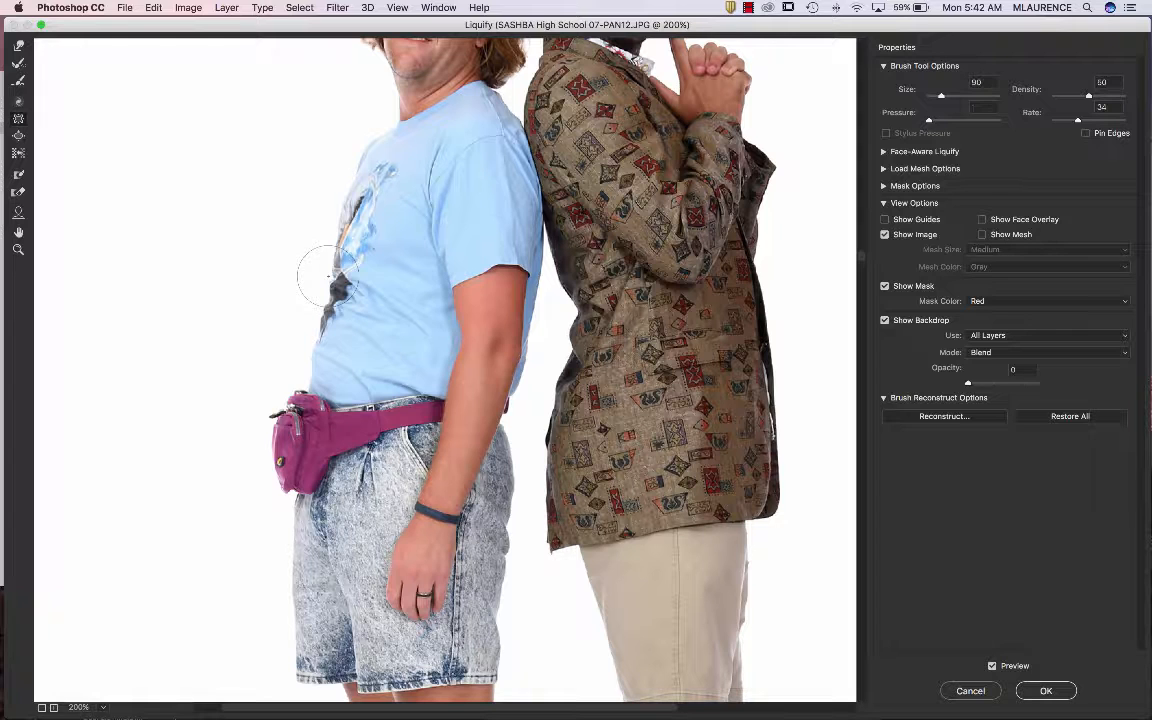
left_click_drag(316, 268, 317, 303)
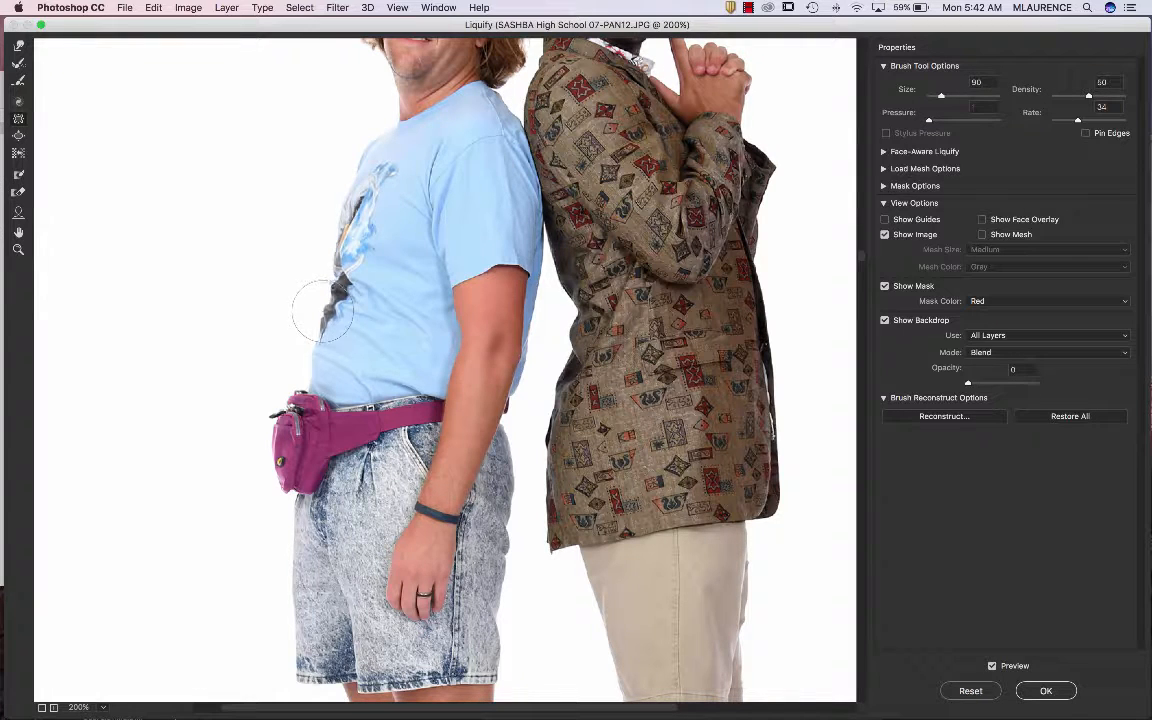
left_click(19, 137)
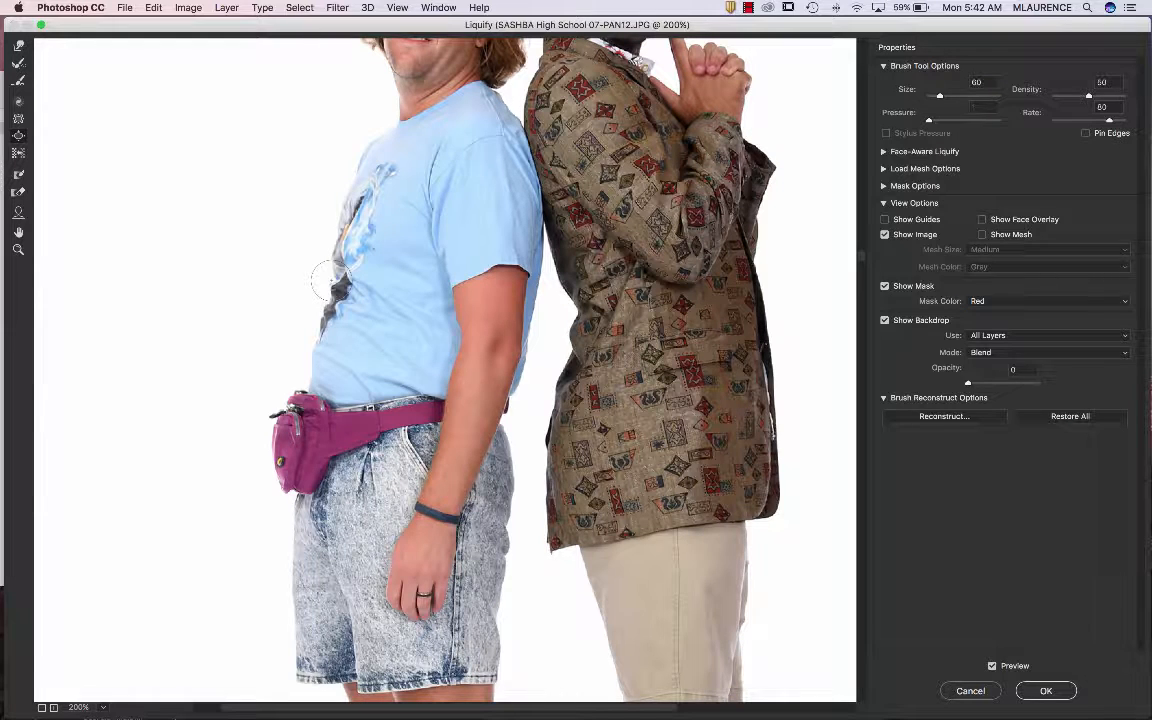
key("alt")
Switch to the Forward Warp tool and expand the Face-Aware Liquify settings for Face #1.
left_click_drag(379, 297, 334, 398)
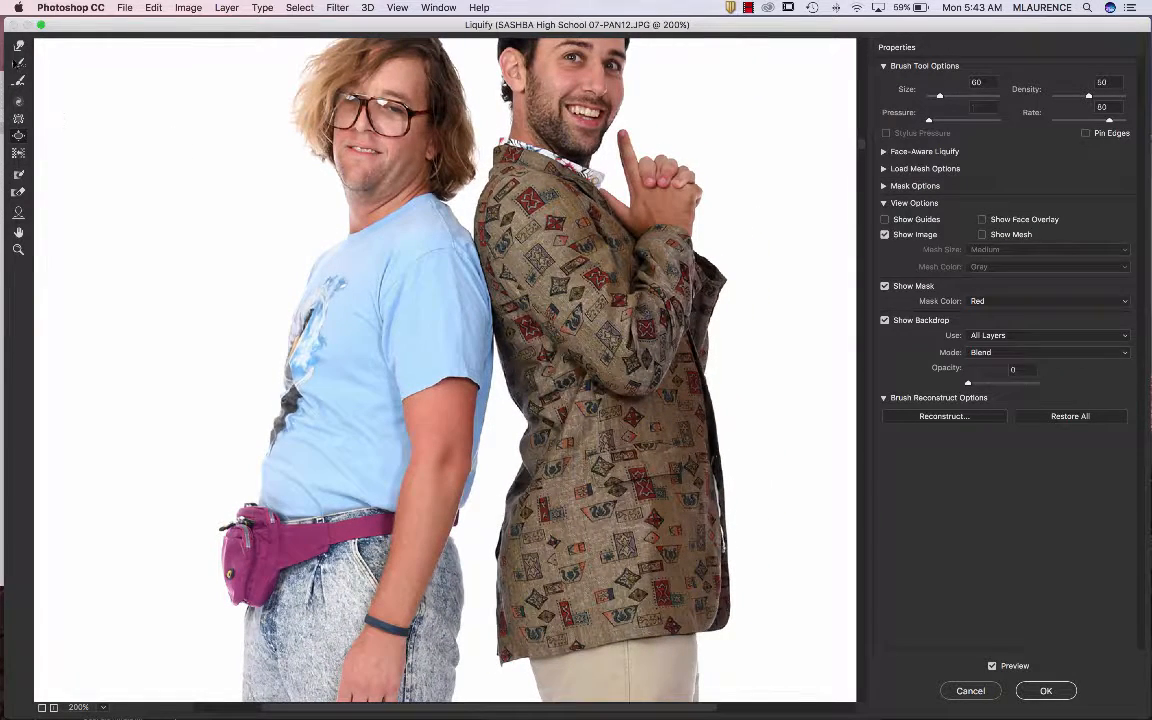
left_click(18, 46)
scroll(575, 260, "up", 2)
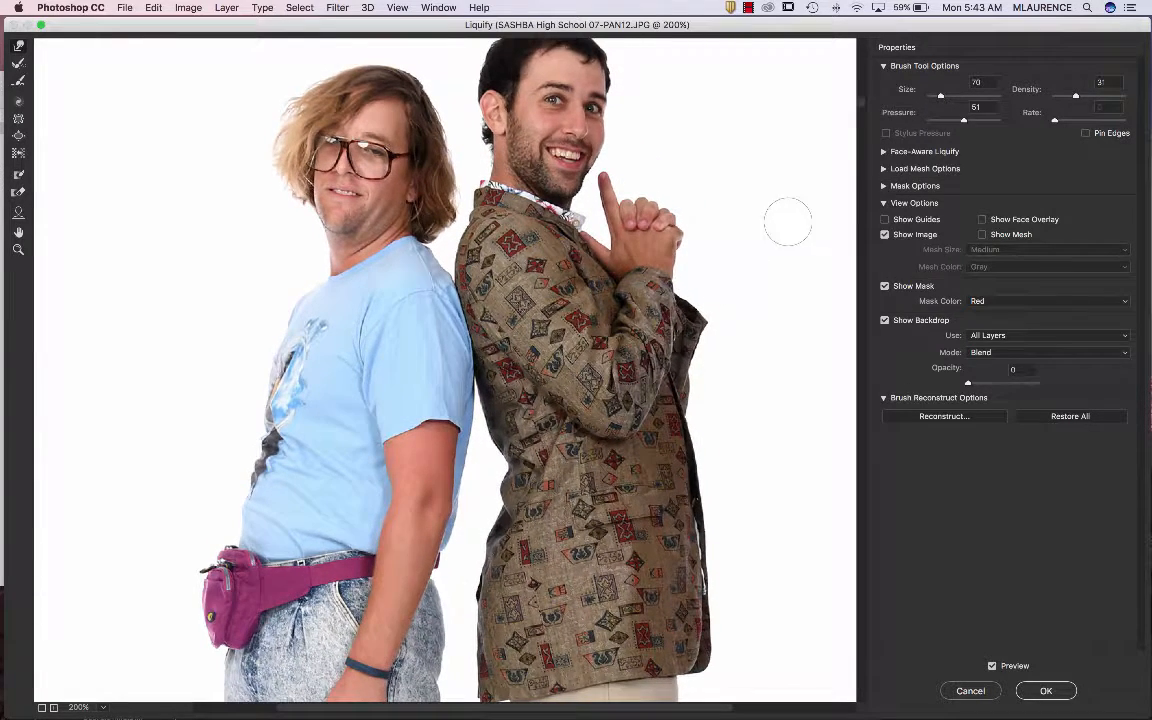
left_click(884, 151)
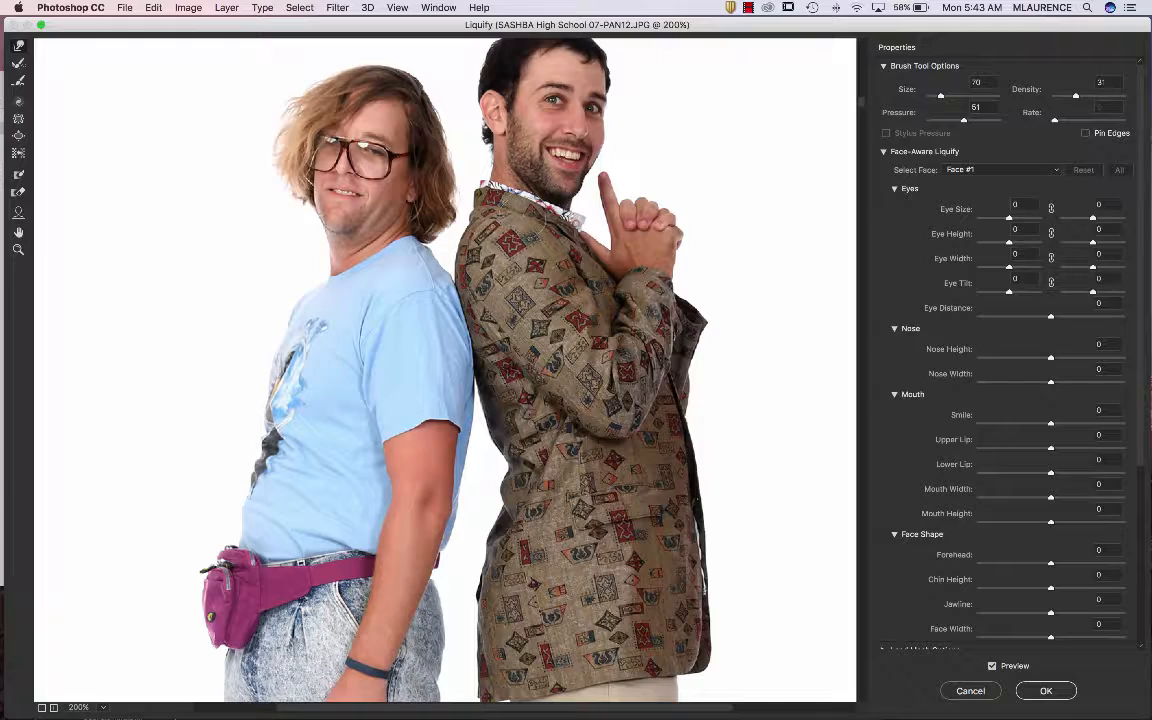
scroll(420, 175, "up", 2)
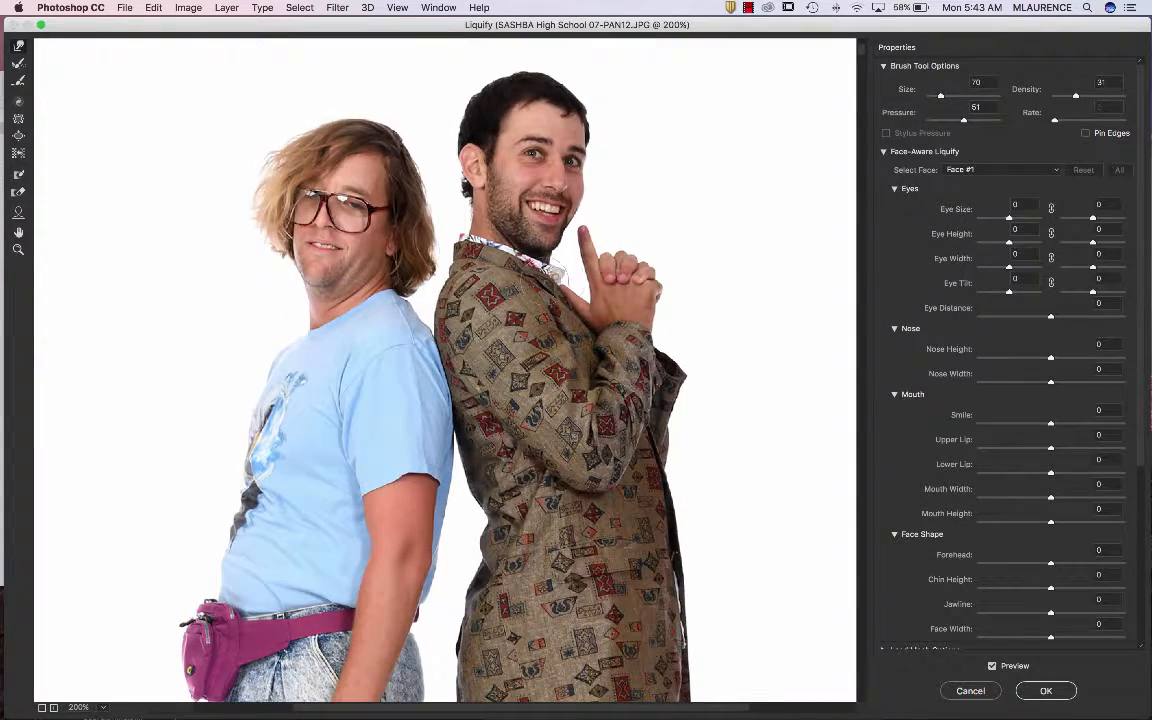
Set Face #1's left eye to size 15, height 20 and tilt -75, and its right eye to size 43.
key("super+equal")
key("super+equal")
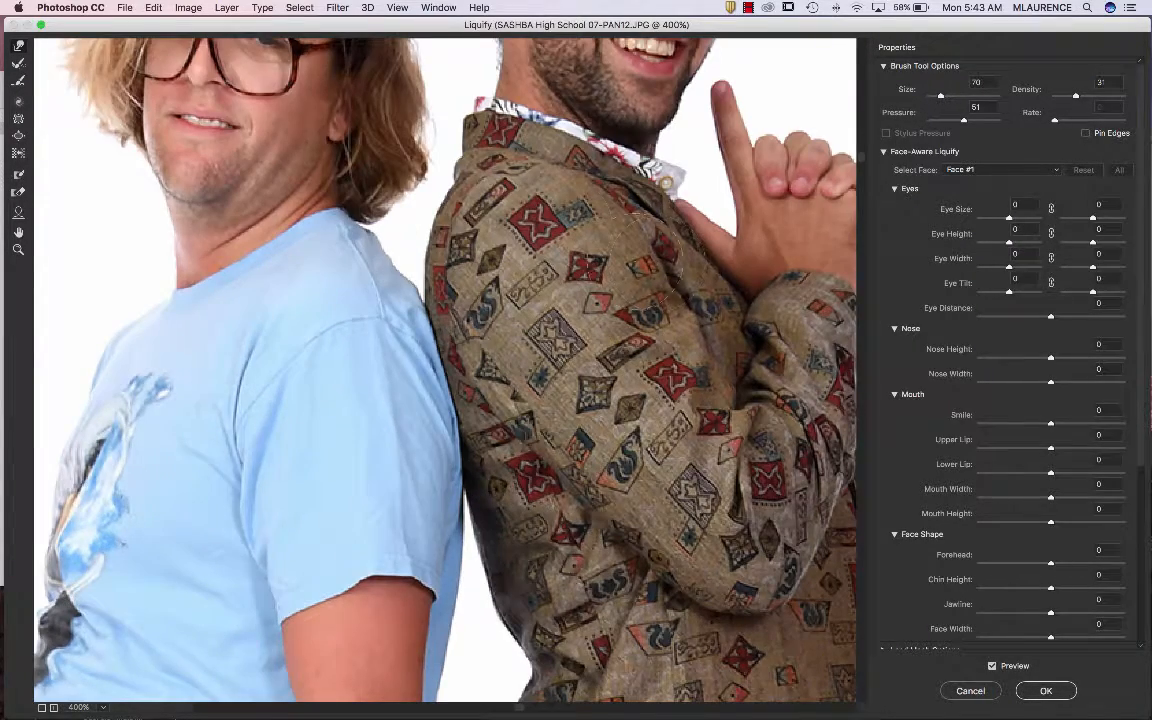
scroll(517, 190, "up", 5)
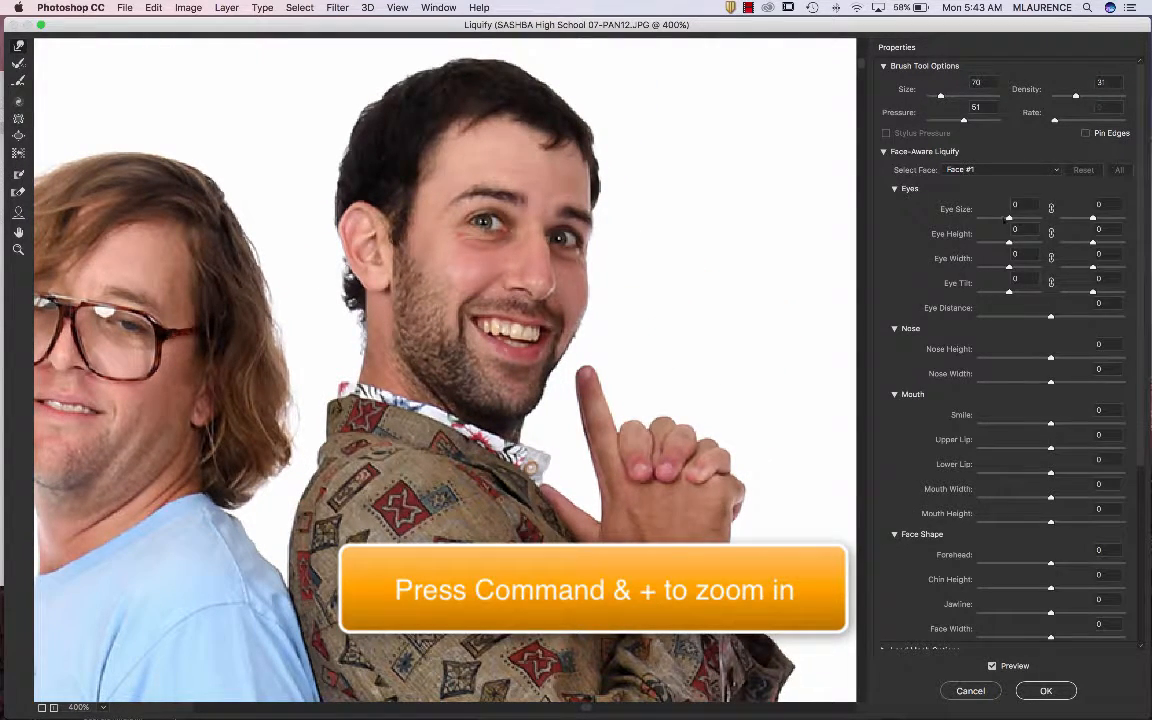
left_click_drag(1010, 220, 1013, 225)
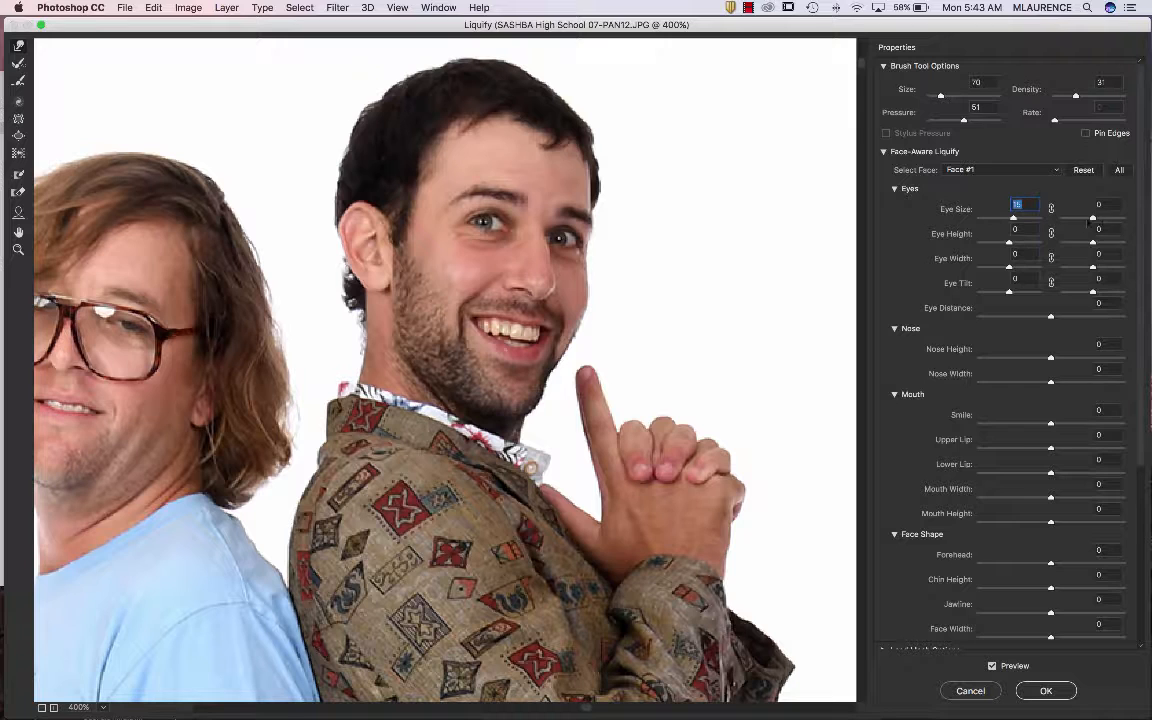
left_click_drag(1092, 218, 1105, 218)
mouse_move(1009, 243)
left_mouse_down()
mouse_move(1024, 243)
mouse_move(1015, 248)
left_mouse_up()
left_click_drag(1010, 293, 991, 300)
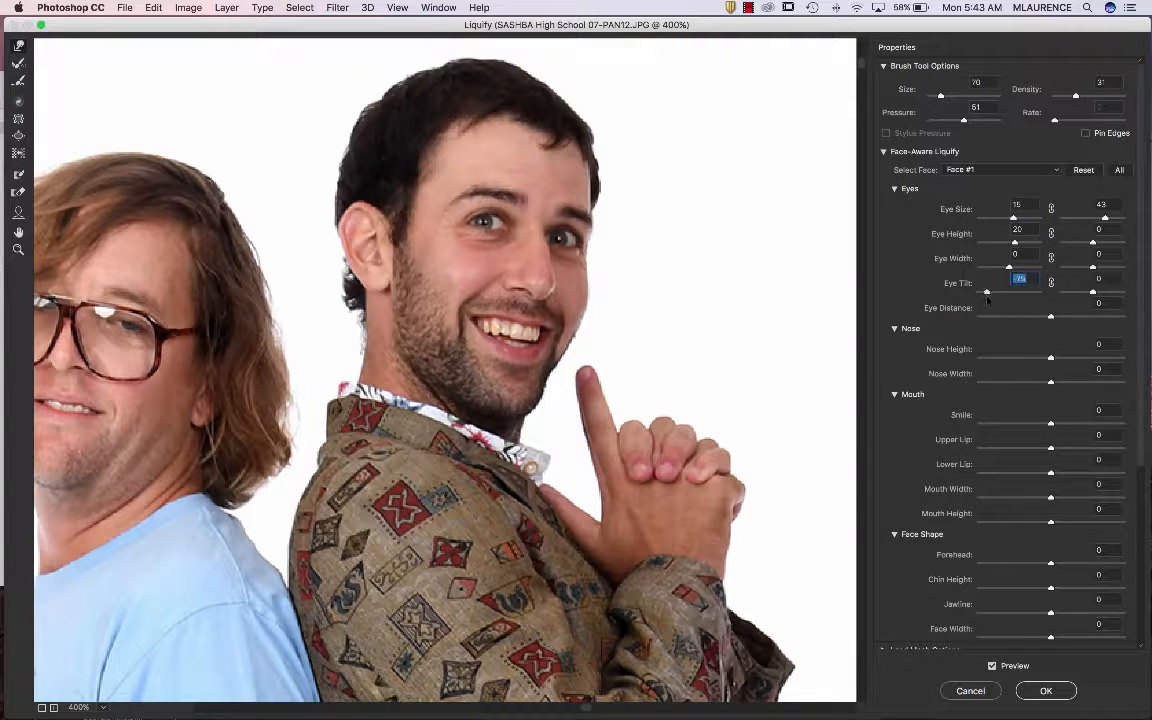
Reshape Face #1 with nose height -46, nose width -61, smile 34, upper lip 59 and forehead -42.
left_click_drag(1051, 357, 1092, 447)
scroll(979, 438, "down", 5)
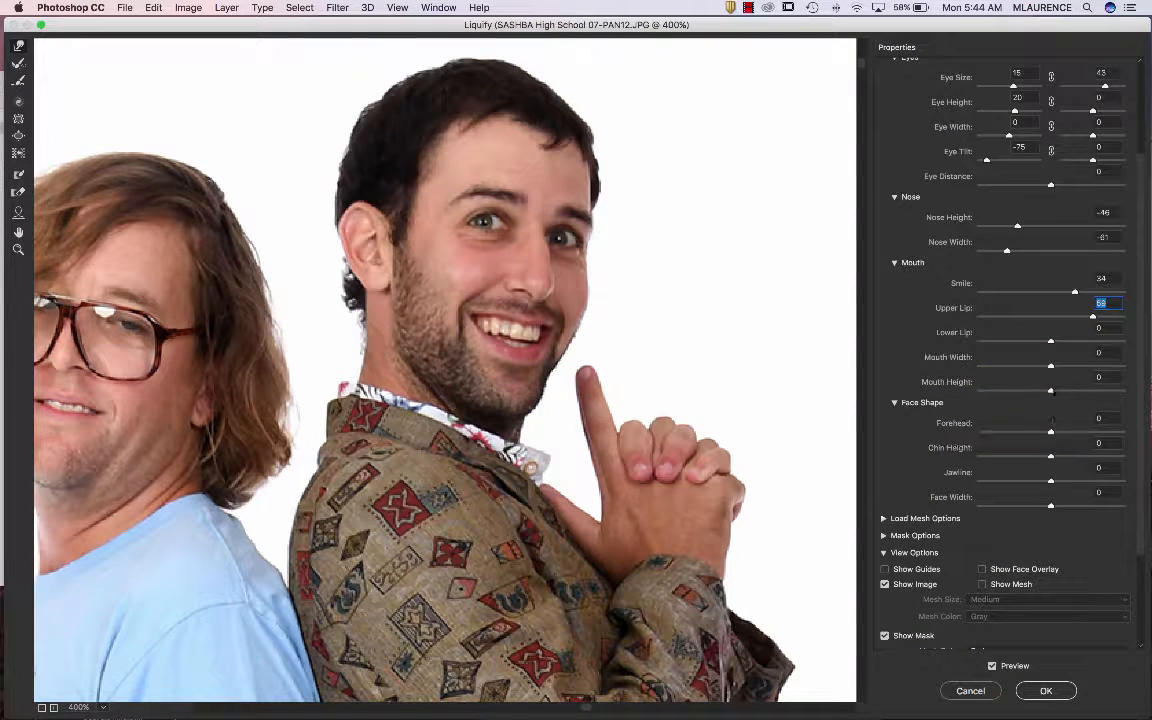
left_click_drag(1051, 433, 1023, 441)
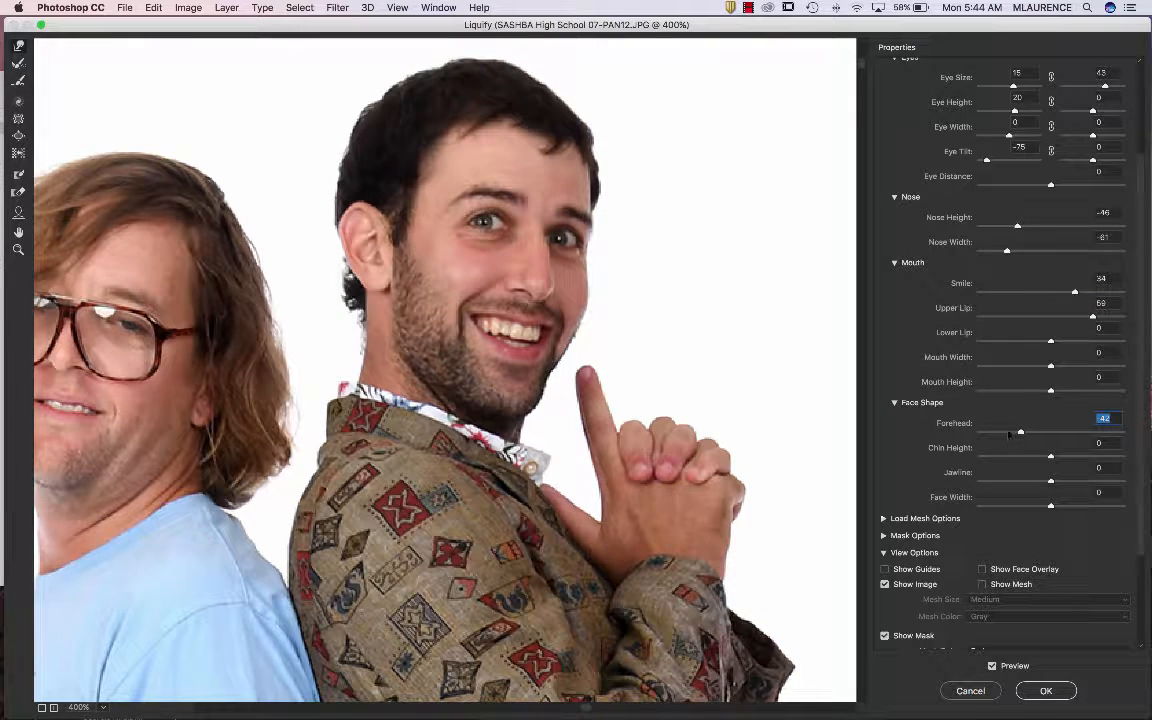
Apply the Liquify changes to Layer 0 and reopen its Liquify smart filter for editing.
scroll(997, 393, "down", 3)
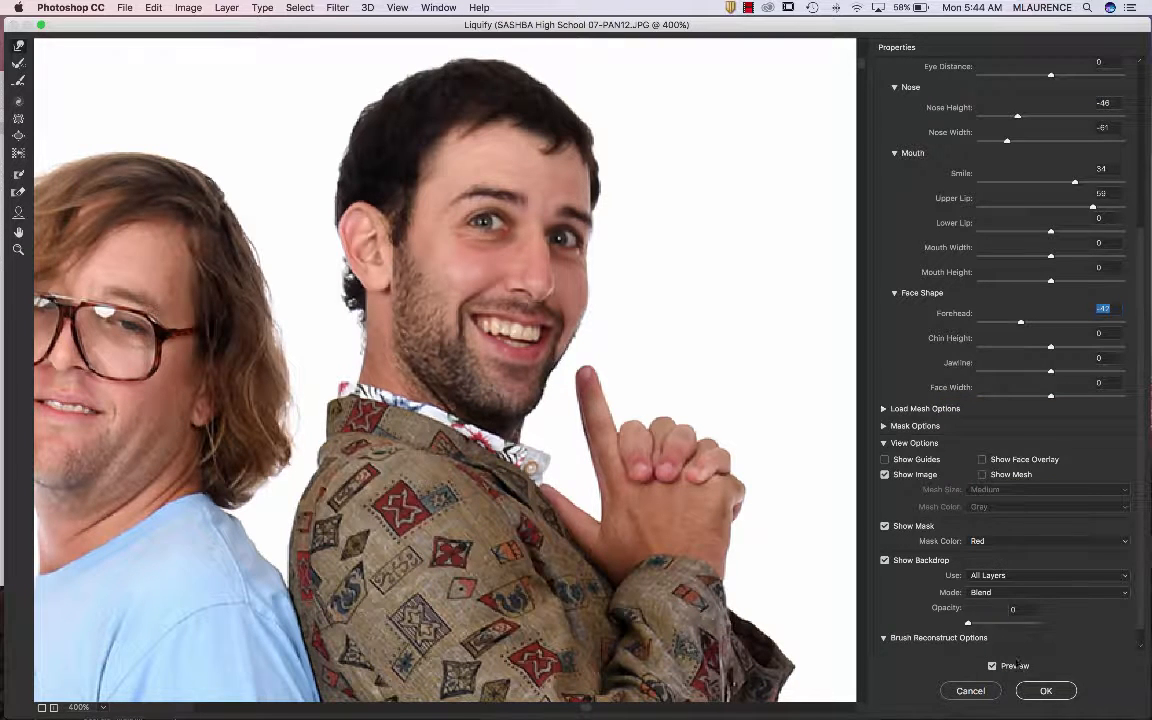
left_click(1045, 690)
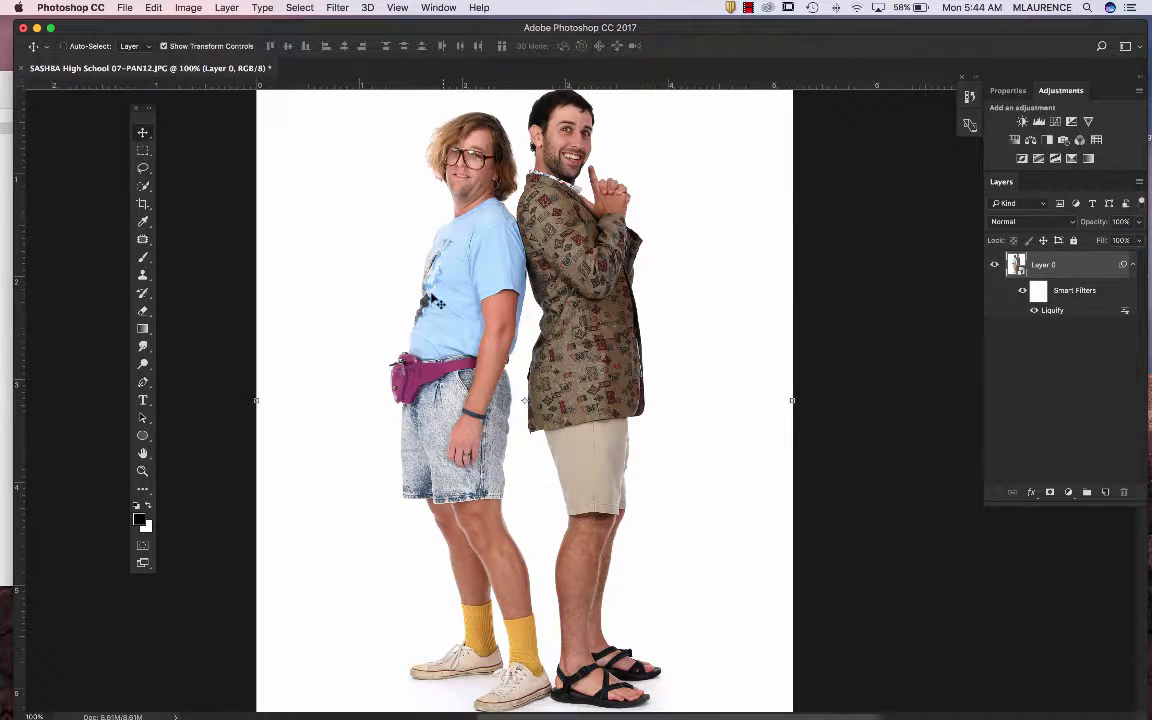
double_click(1053, 311)
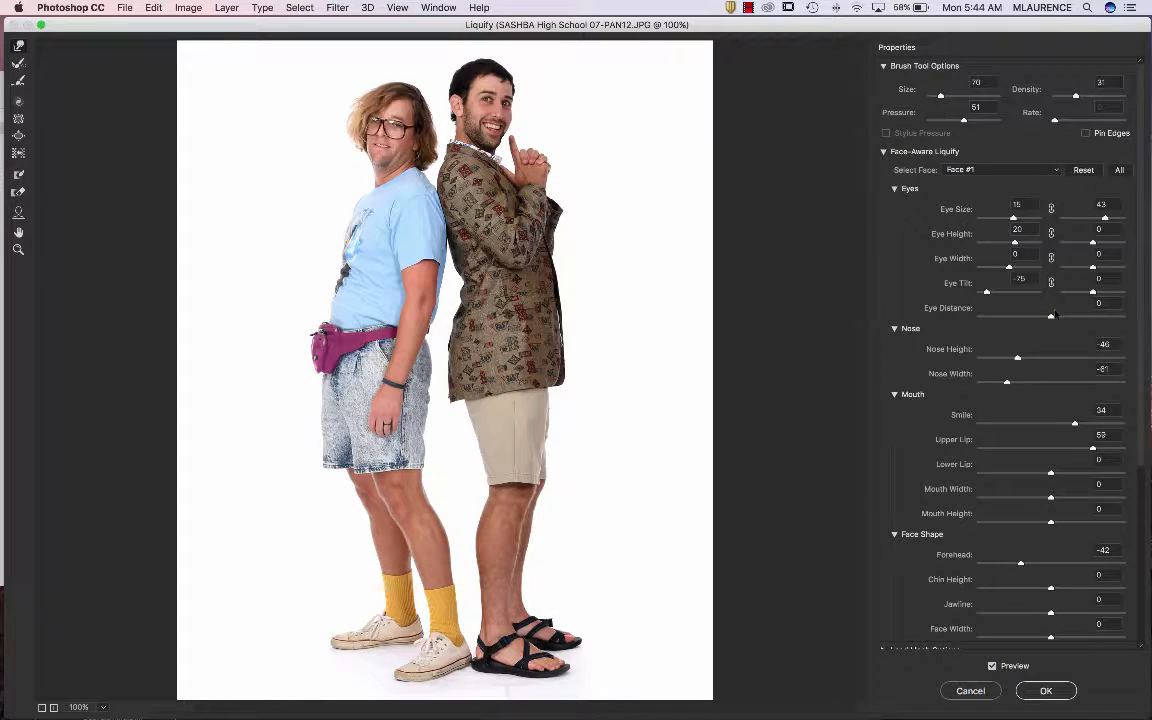